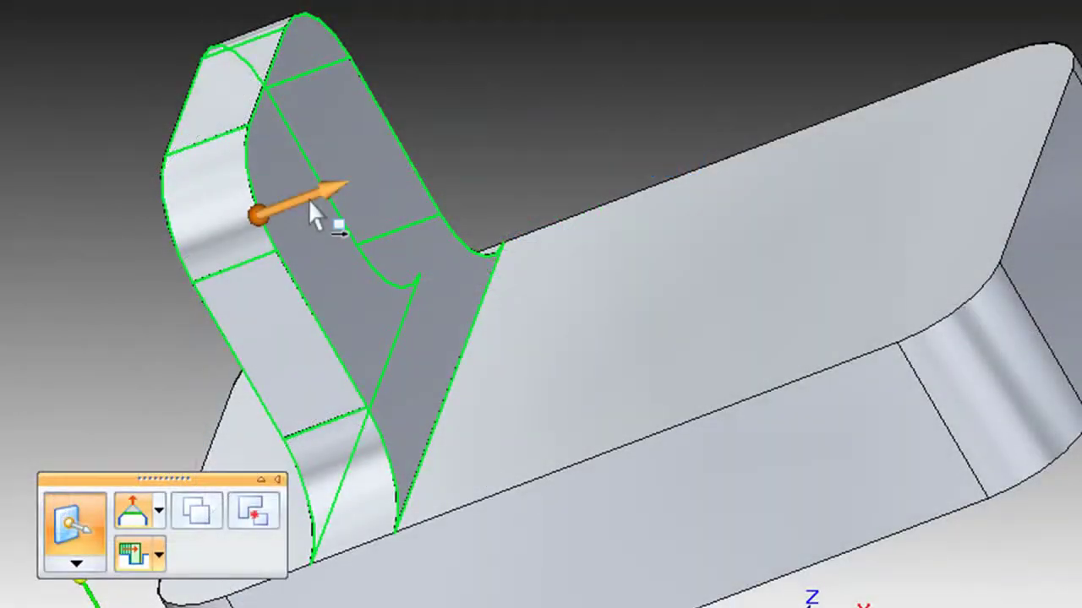
# Step: Move the upright flange along the length of the base plate, parallel to the plate's long edges
pyautogui.click(308, 201)
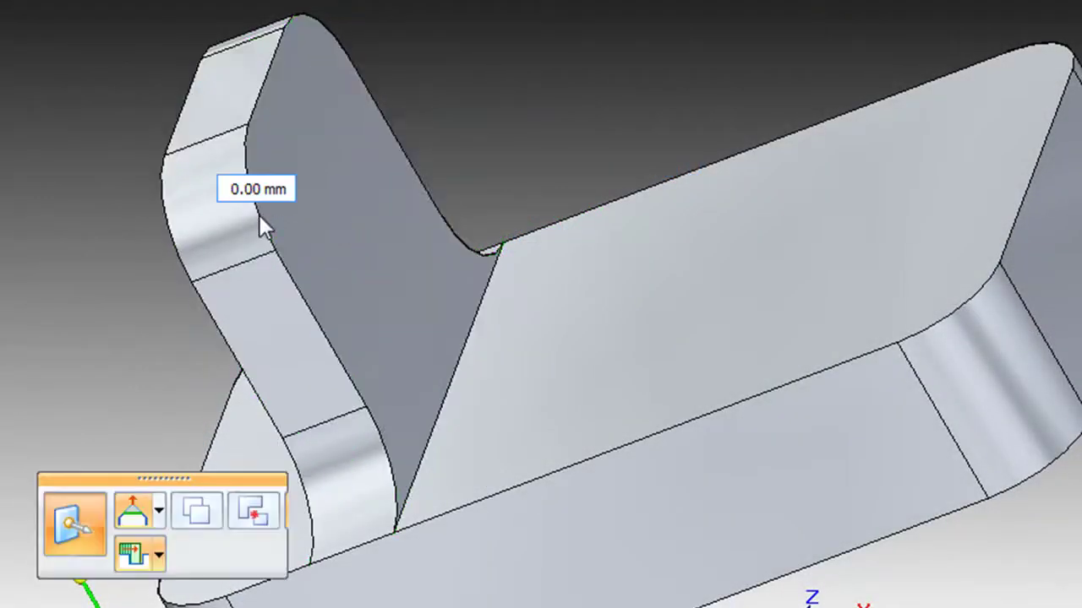
pyautogui.click(261, 218)
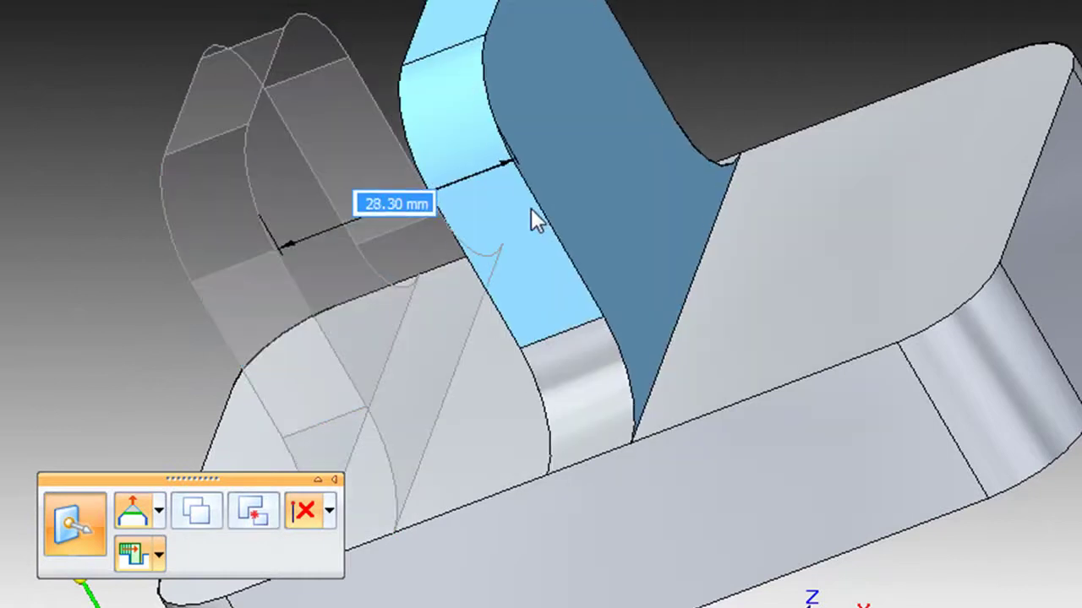
pyautogui.write('2.58')
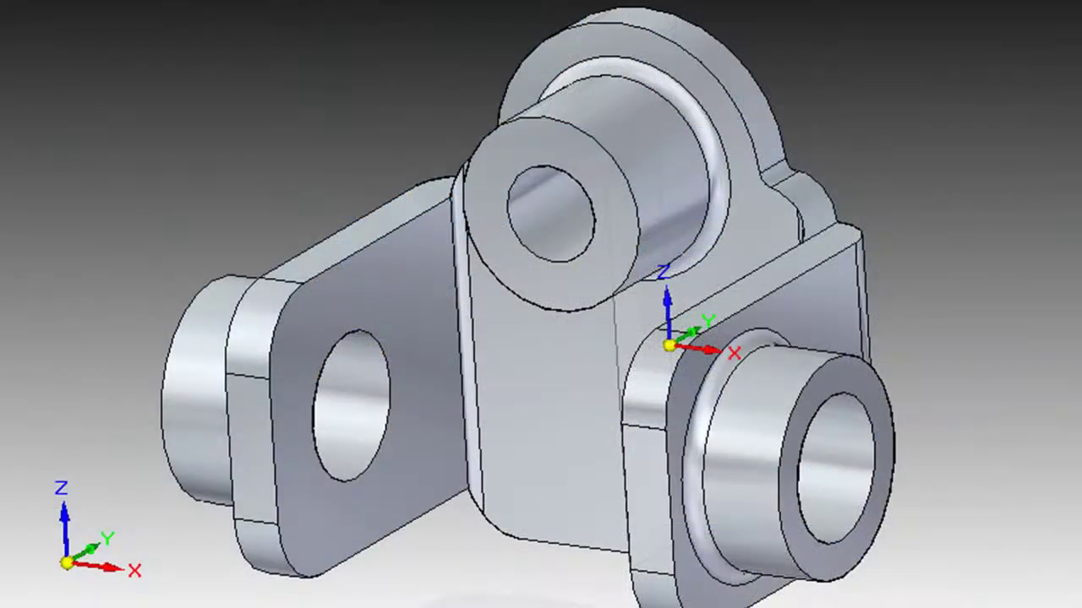
# Step: Move the front face of the central upright plate outward by 15 mm
pyautogui.click(539, 439)
pyautogui.click(539, 441)
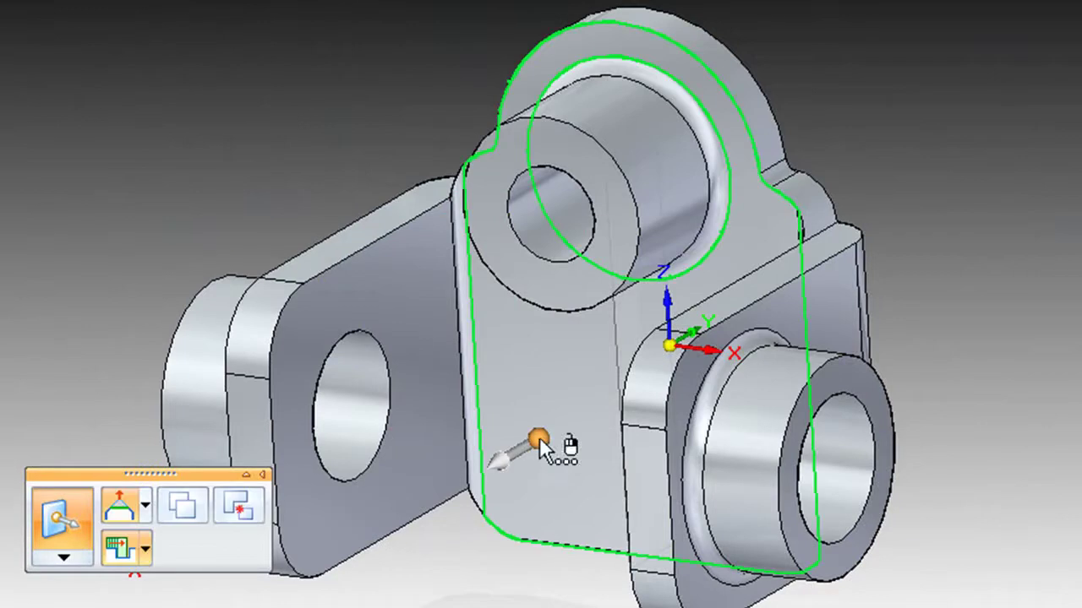
pyautogui.press('Escape')
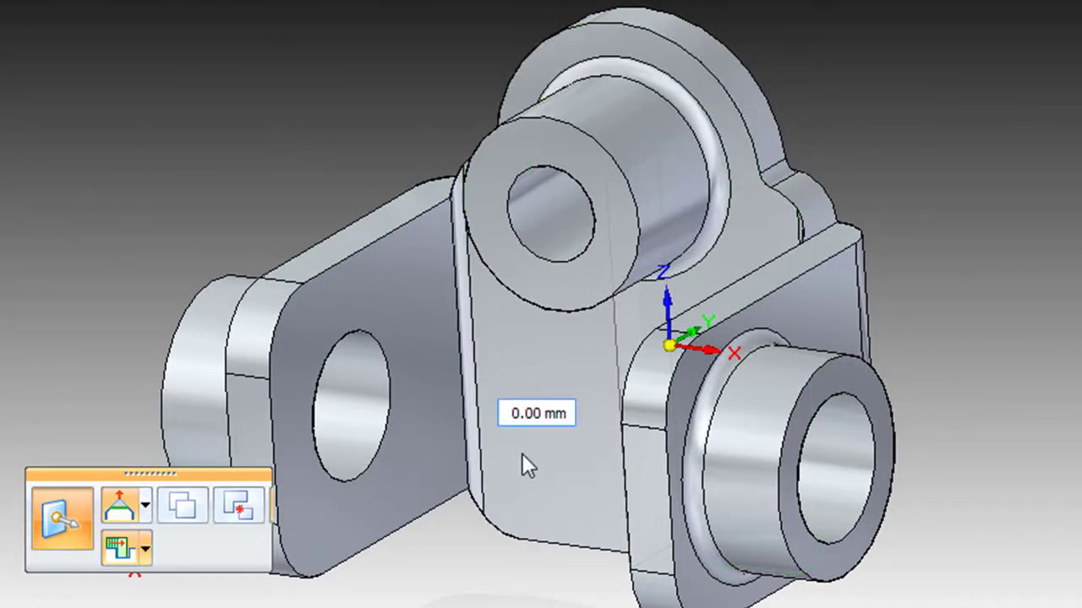
pyautogui.click(514, 458)
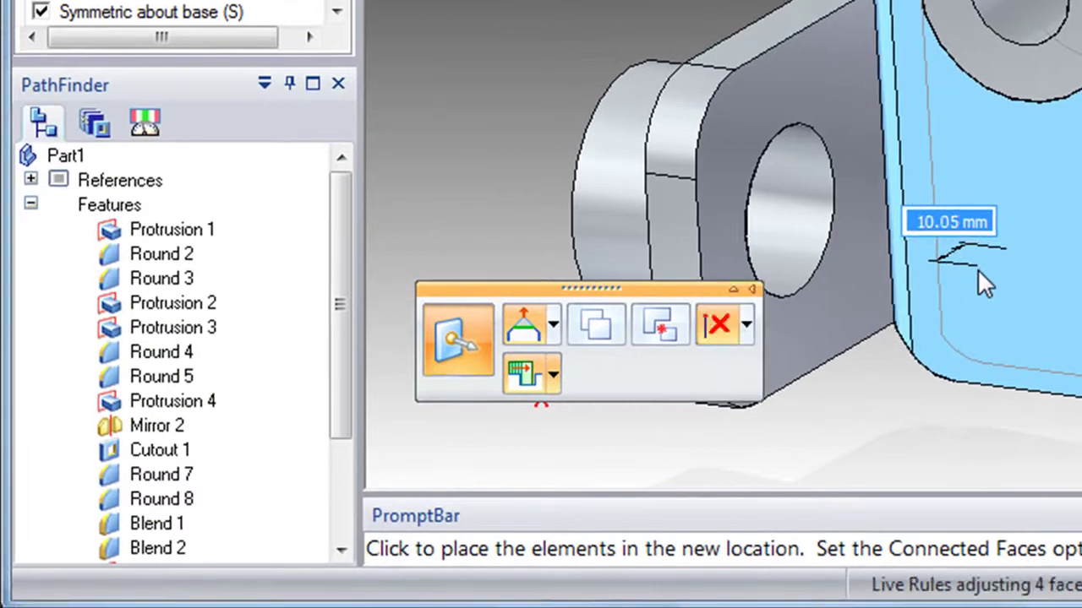
pyautogui.write('15')
pyautogui.press('Return')
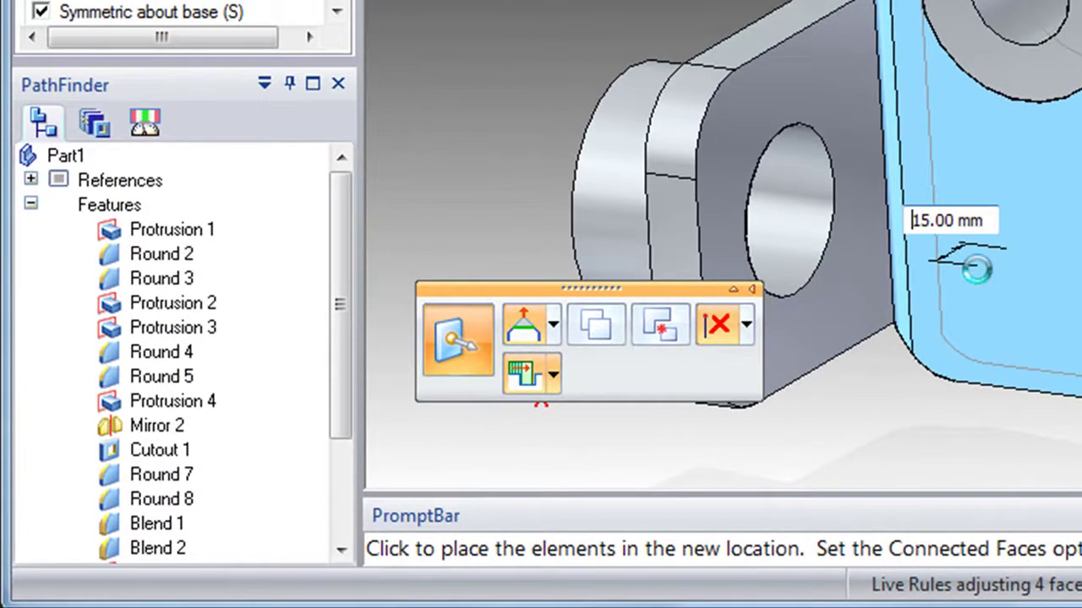
pyautogui.click(978, 271)
pyautogui.press('Escape')
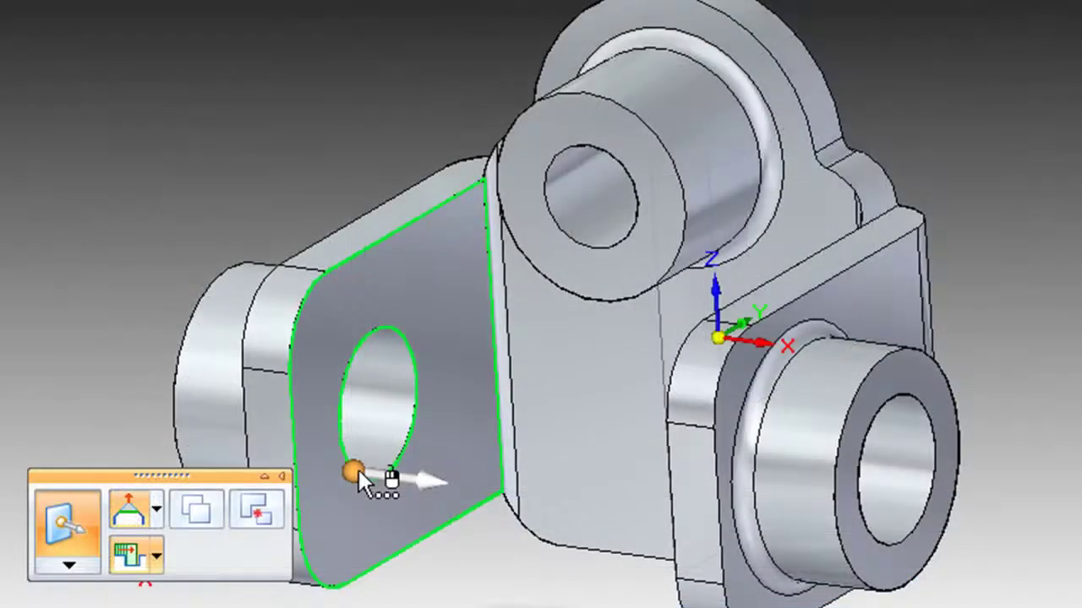
# Step: Set the diameter of the hole through the side lug to 30 mm
pyautogui.click(397, 328)
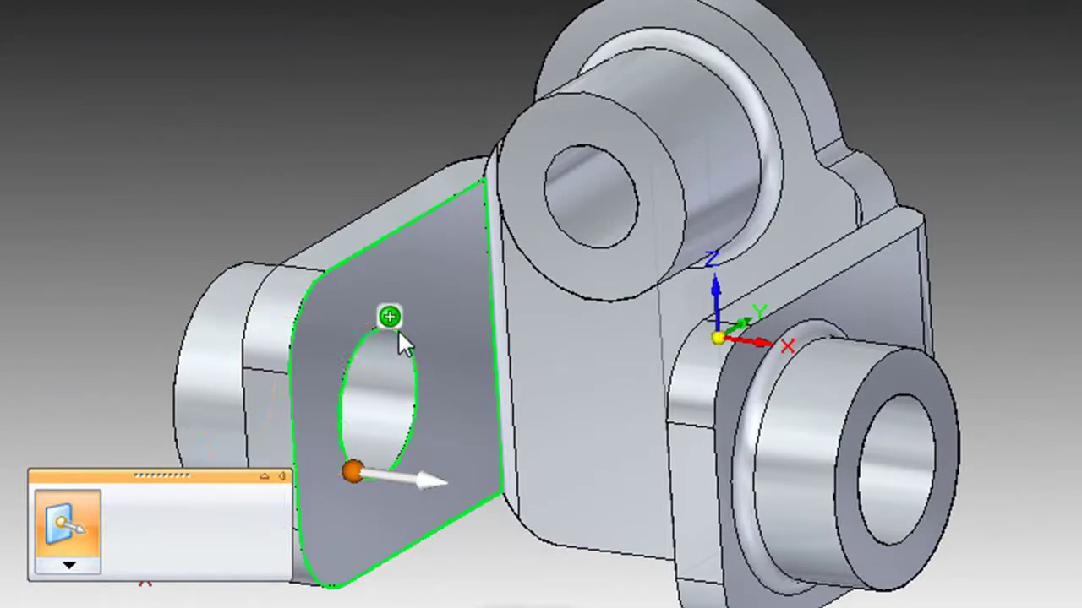
pyautogui.press('Escape')
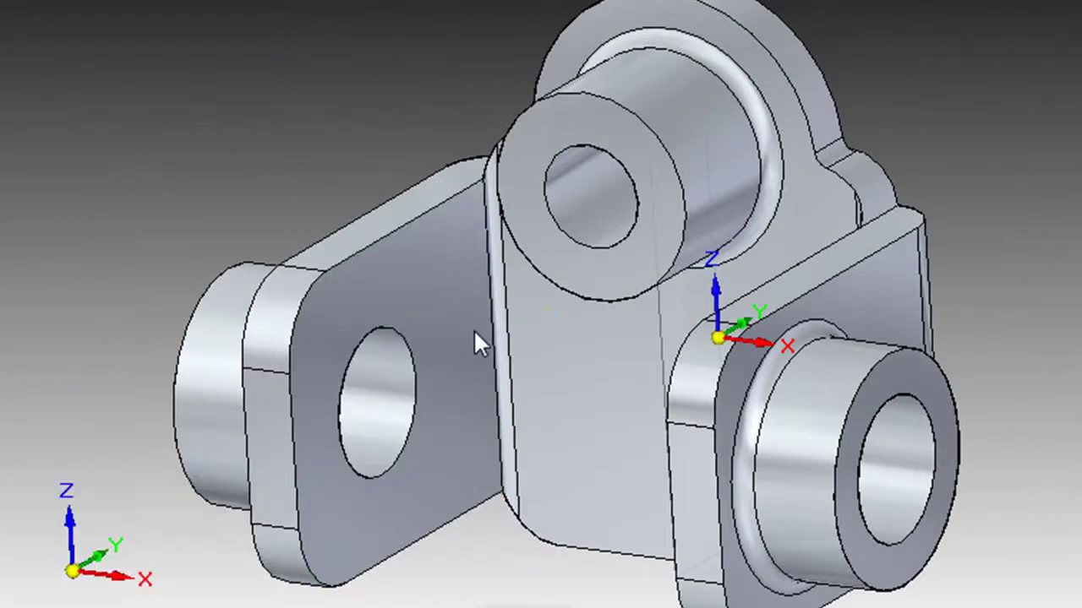
pyautogui.click(474, 331)
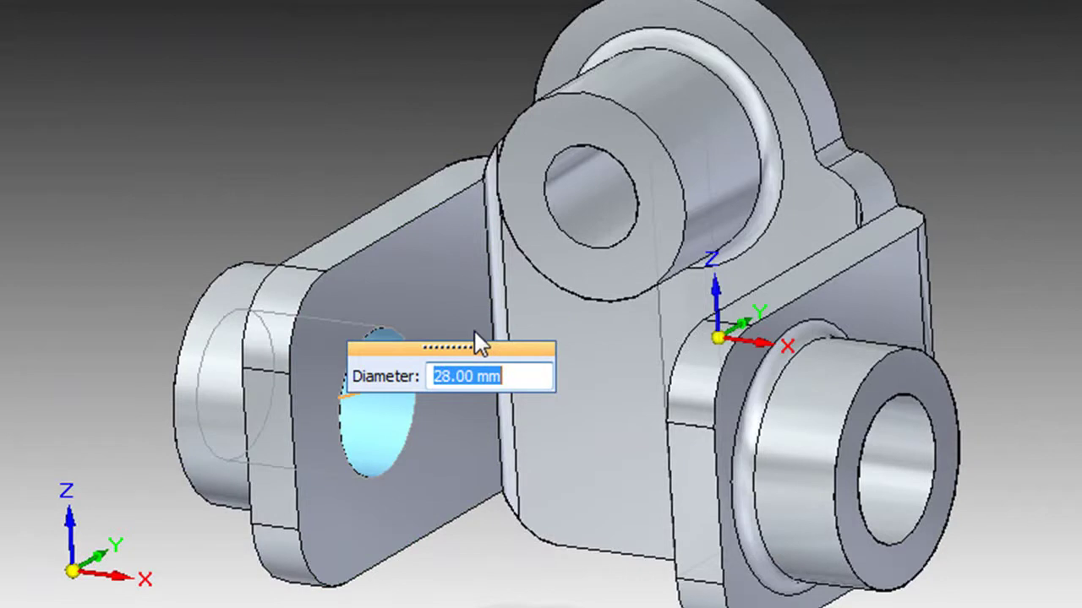
pyautogui.write('30')
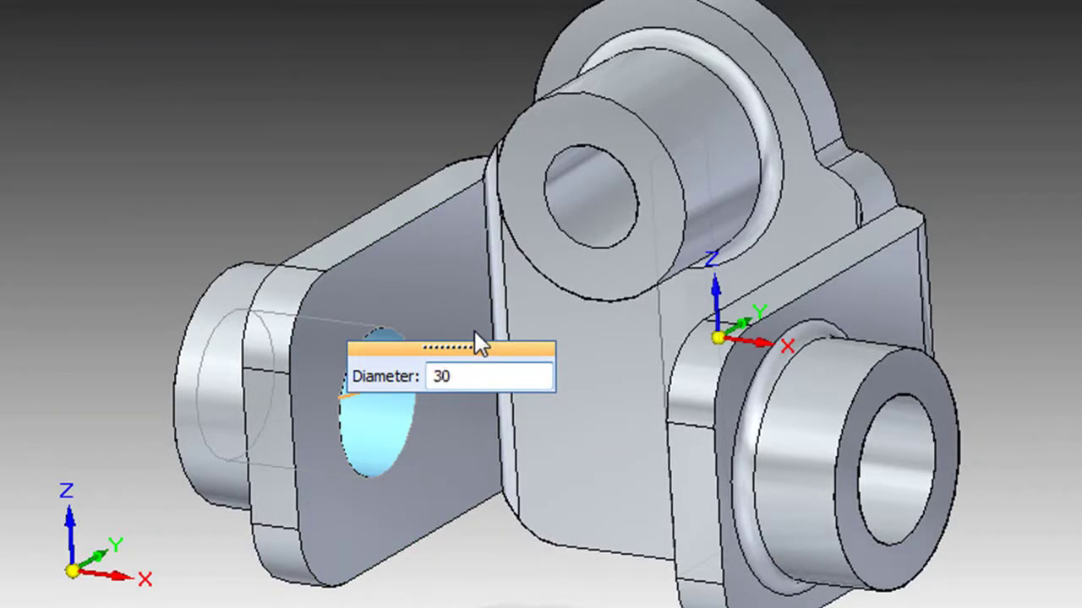
pyautogui.press('Return')
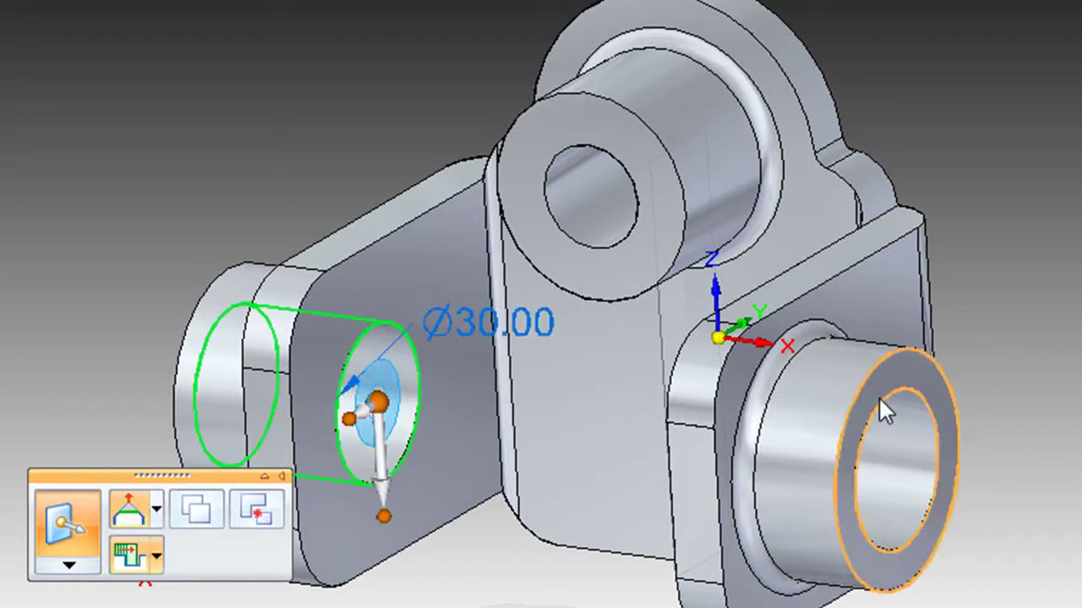
pyautogui.press('Escape')
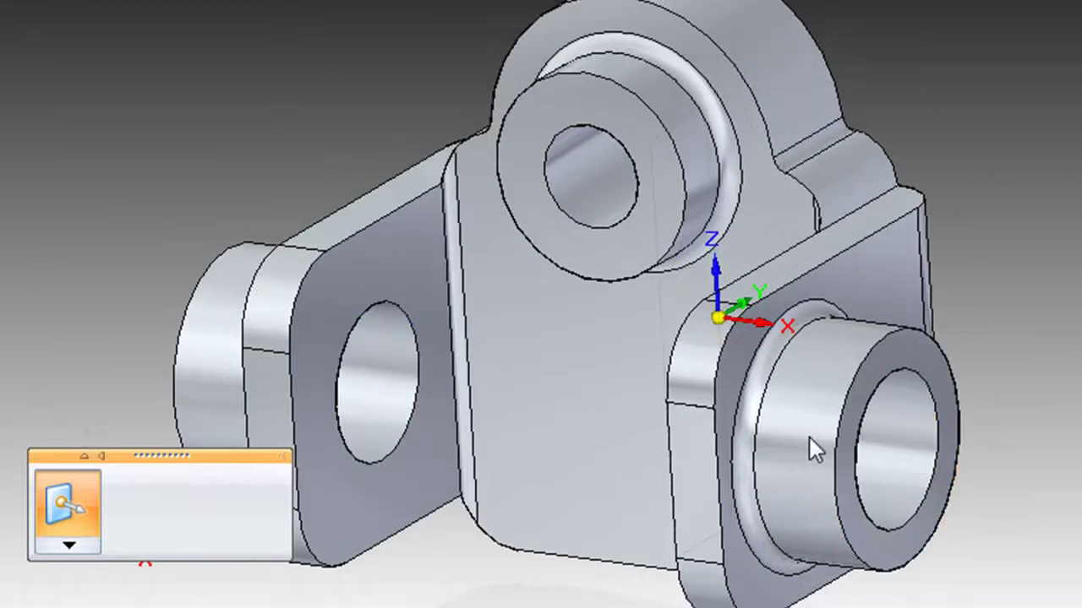
# Step: Set the outer diameter of the near side boss to 46 mm with the symmetry and concentricity rules active
pyautogui.click(810, 439)
pyautogui.click(195, 404)
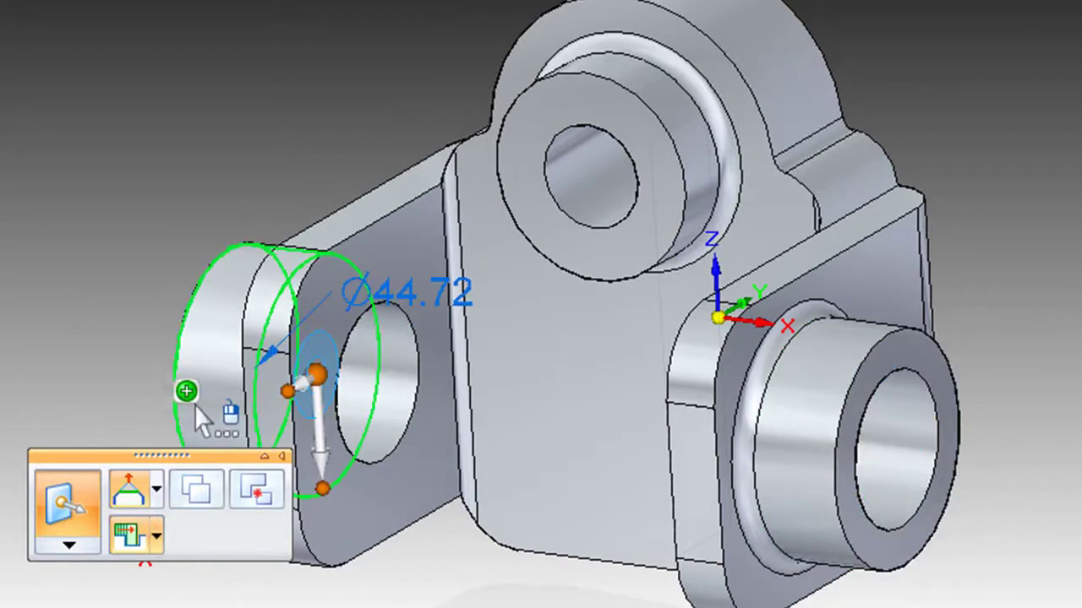
pyautogui.press('Escape')
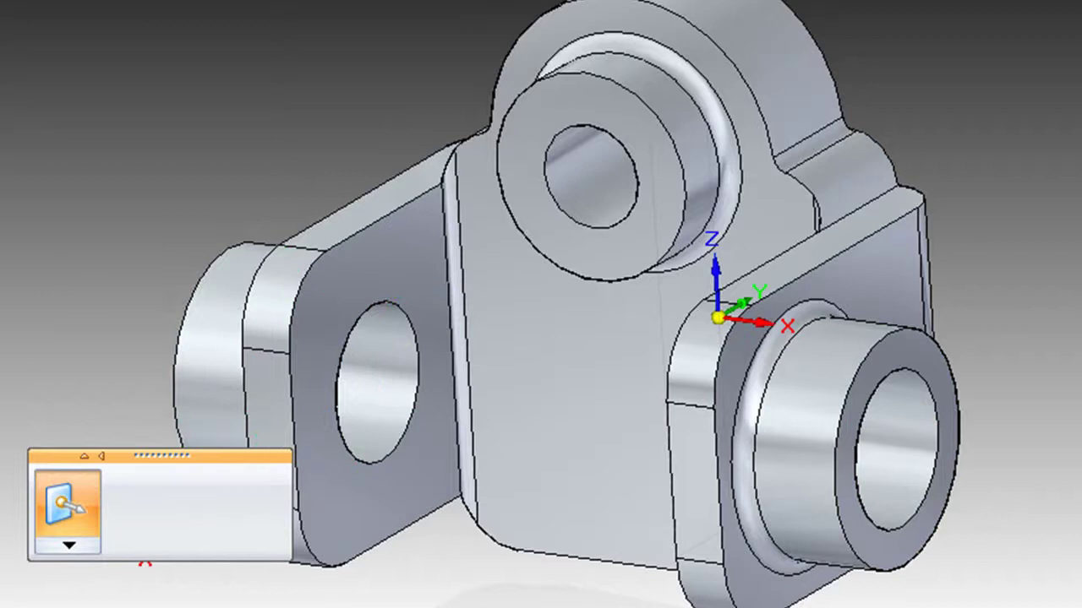
pyautogui.click(196, 371)
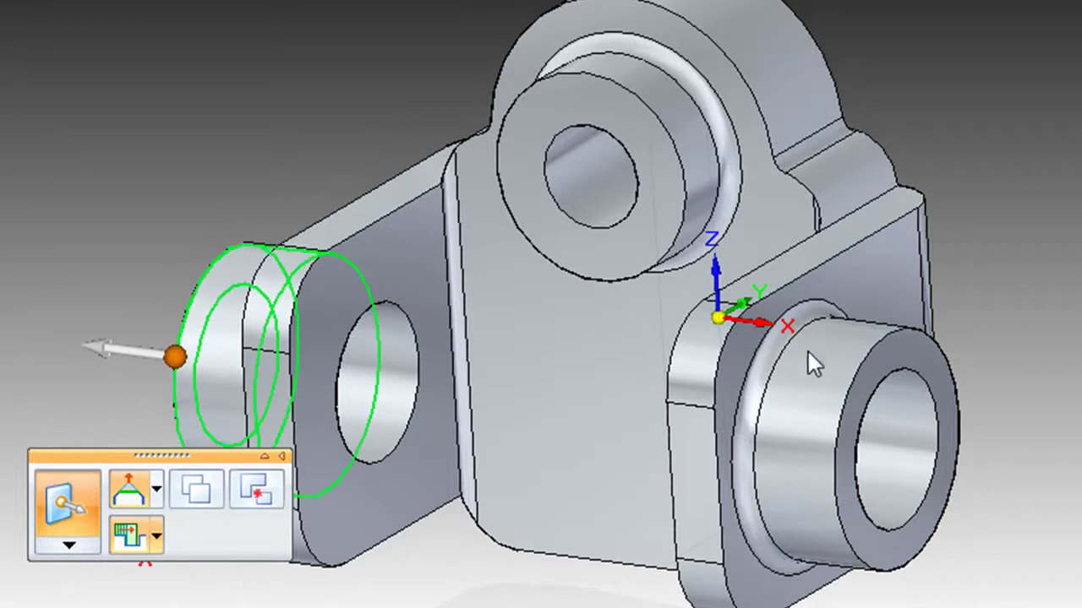
pyautogui.click(828, 377)
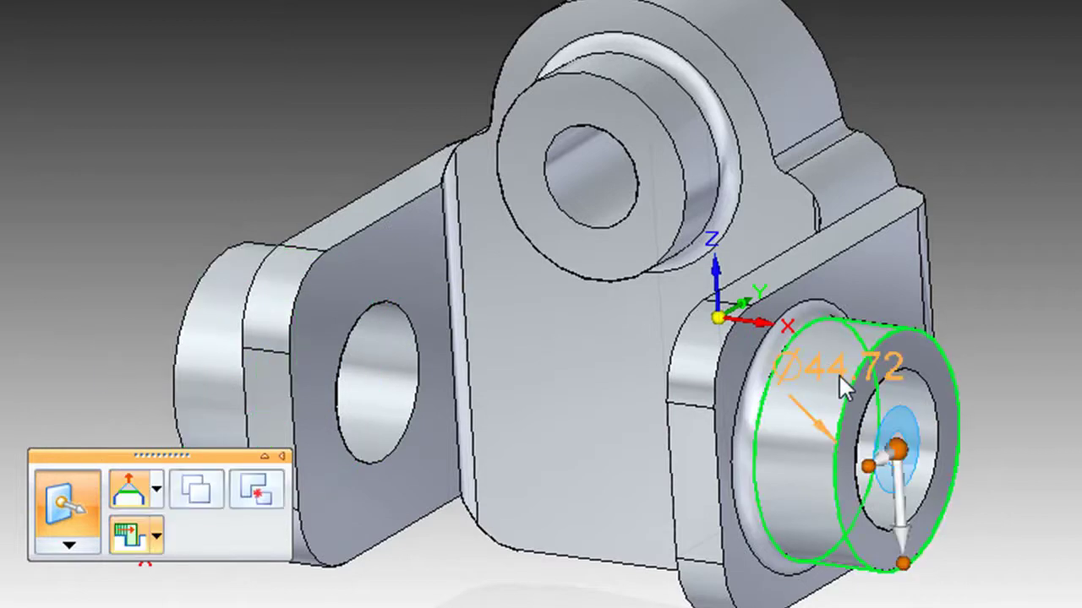
pyautogui.press('Escape')
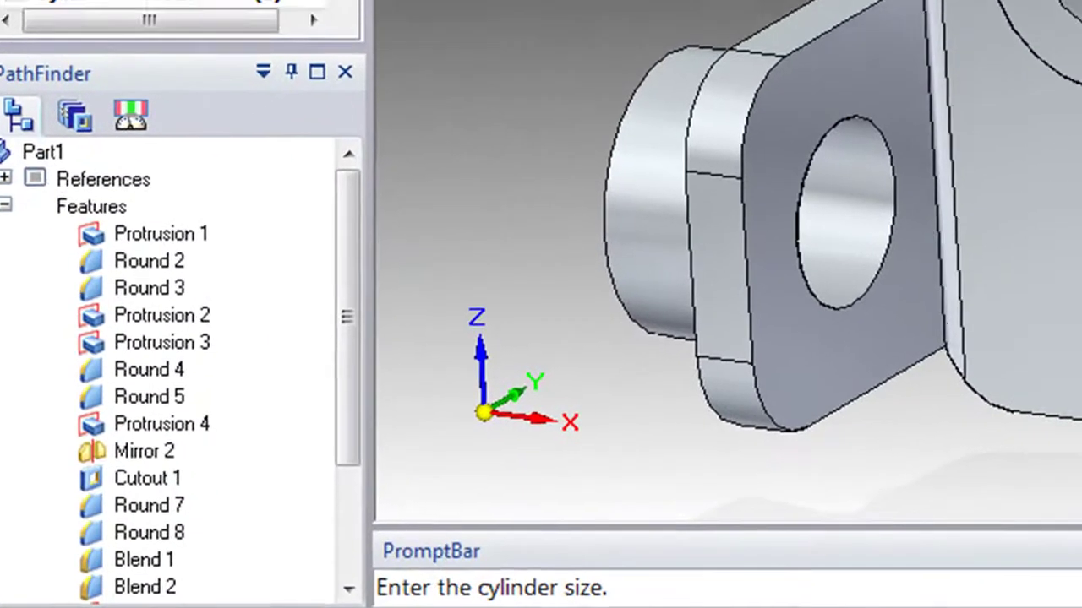
pyautogui.write('46')
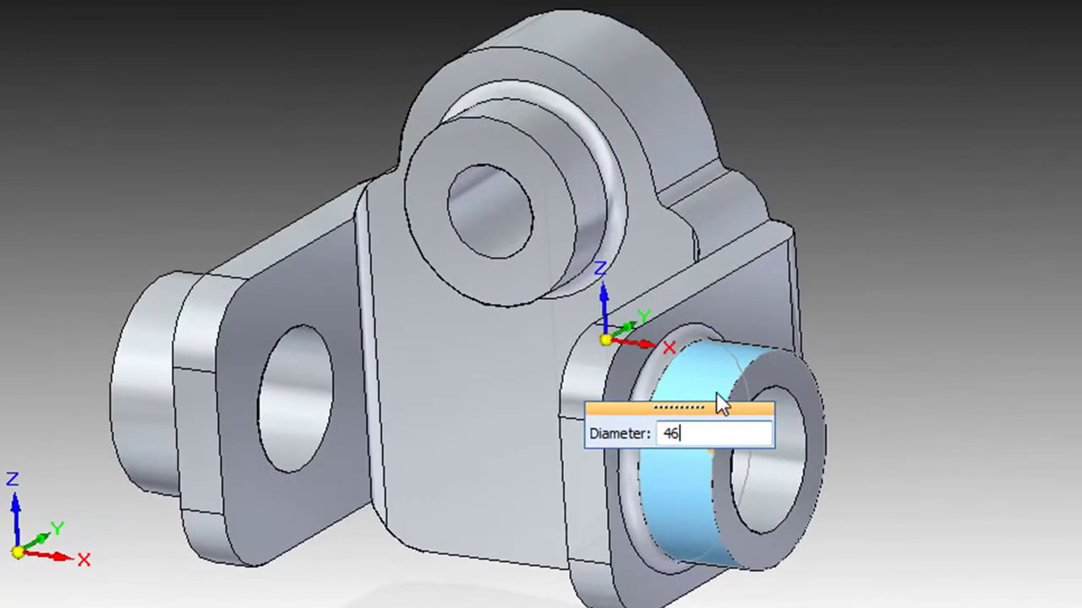
pyautogui.press('Return')
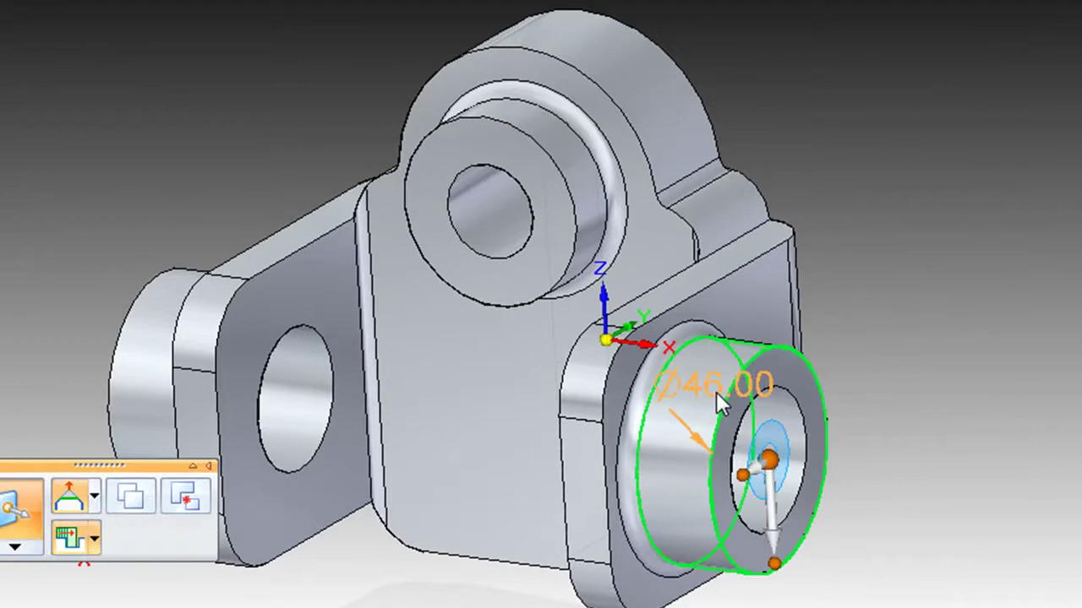
# Step: Suspend Live Rules and set the outer diameter of only the near side boss to 40 mm
pyautogui.click(987, 387)
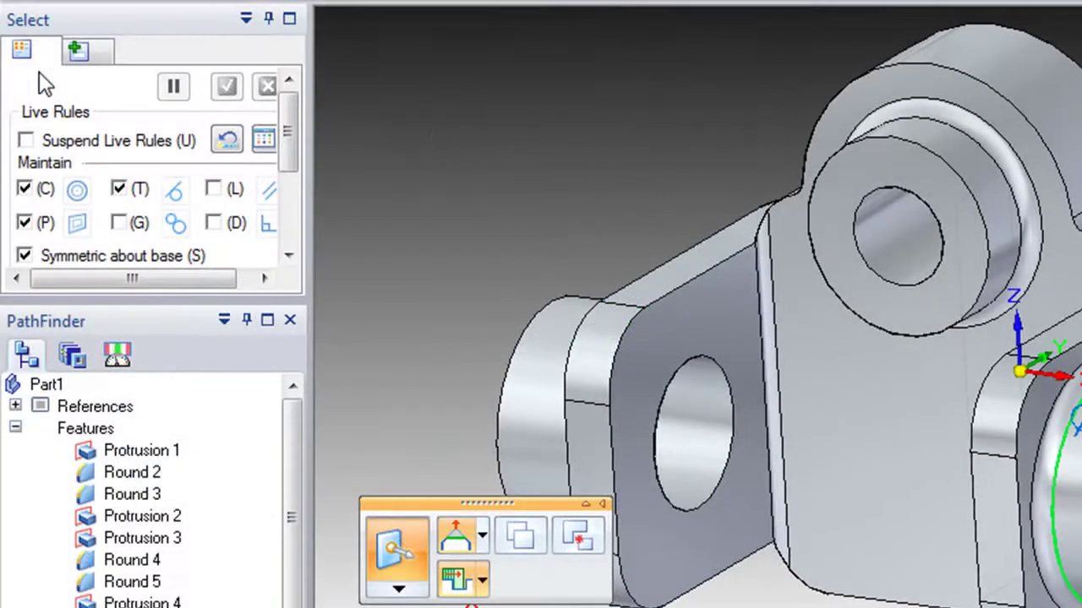
pyautogui.click(26, 140)
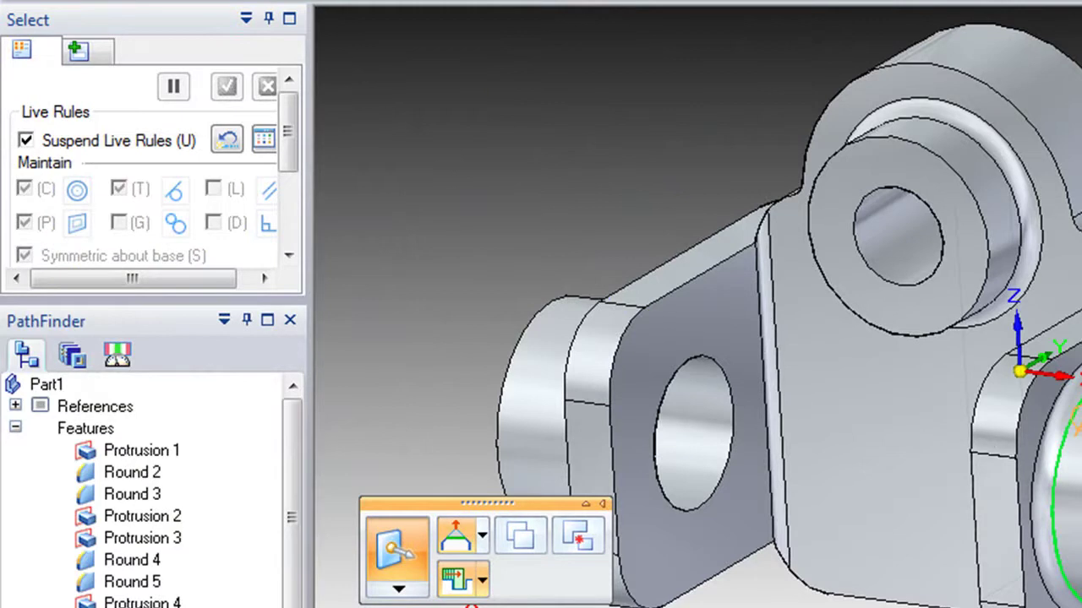
pyautogui.press('Escape')
pyautogui.click(910, 378)
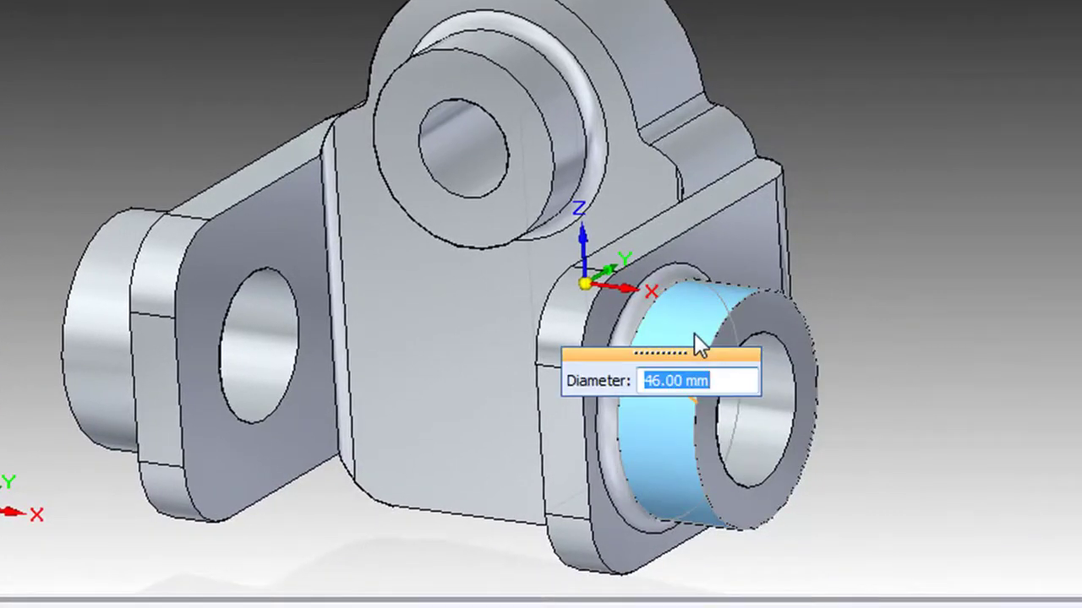
pyautogui.write('40')
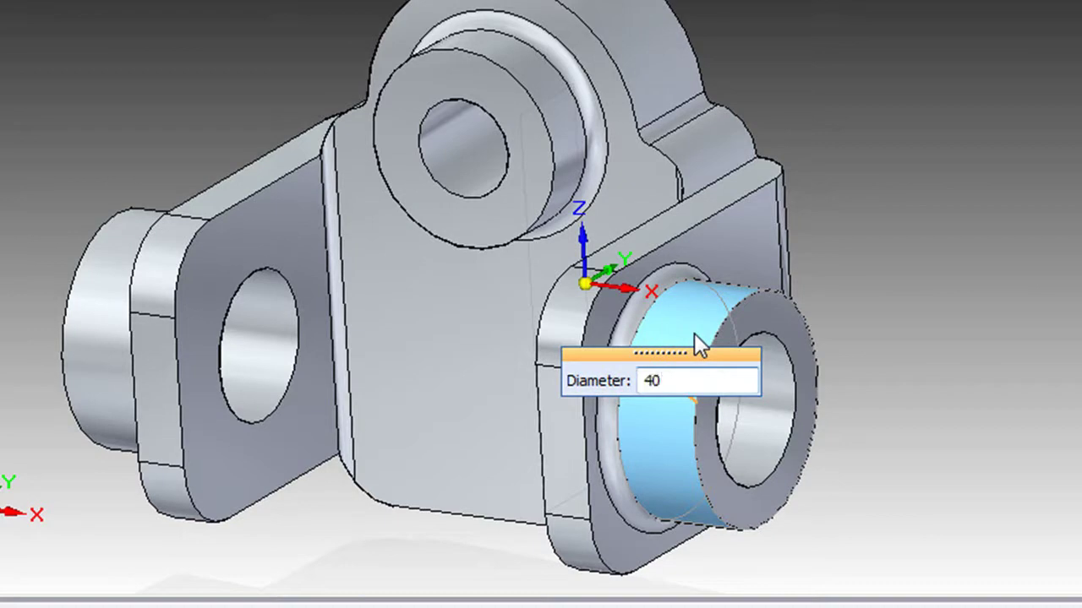
pyautogui.press('Return')
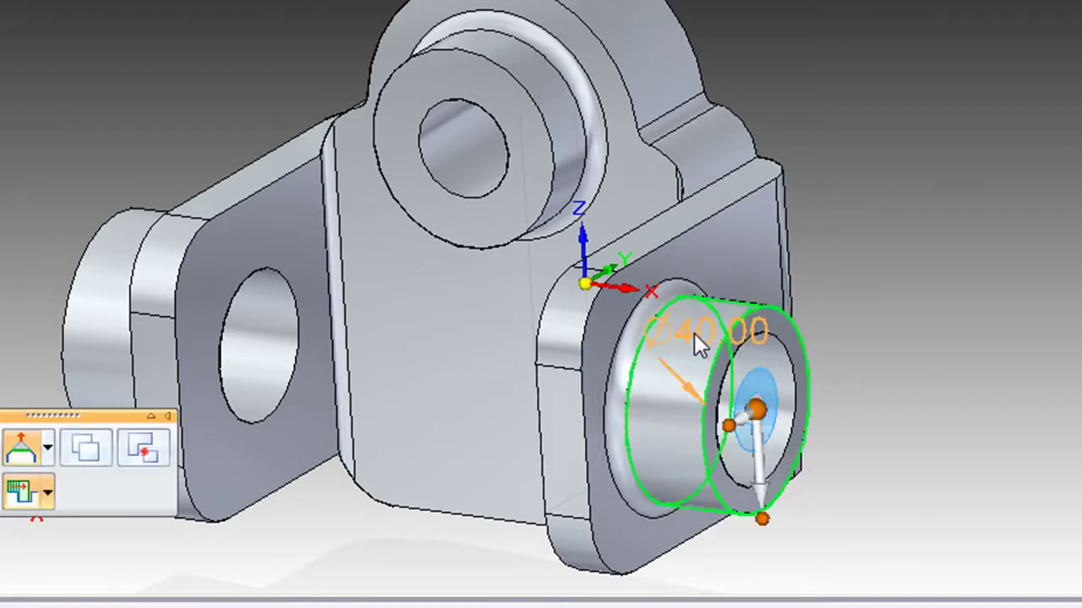
pyautogui.press('Escape')
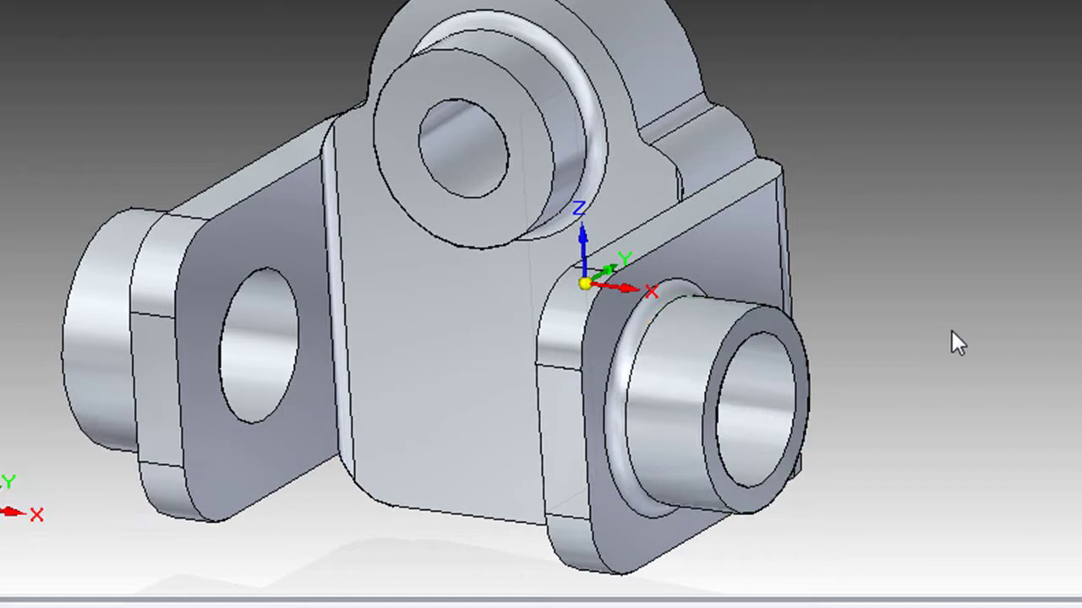
pyautogui.click(660, 326)
pyautogui.click(660, 326)
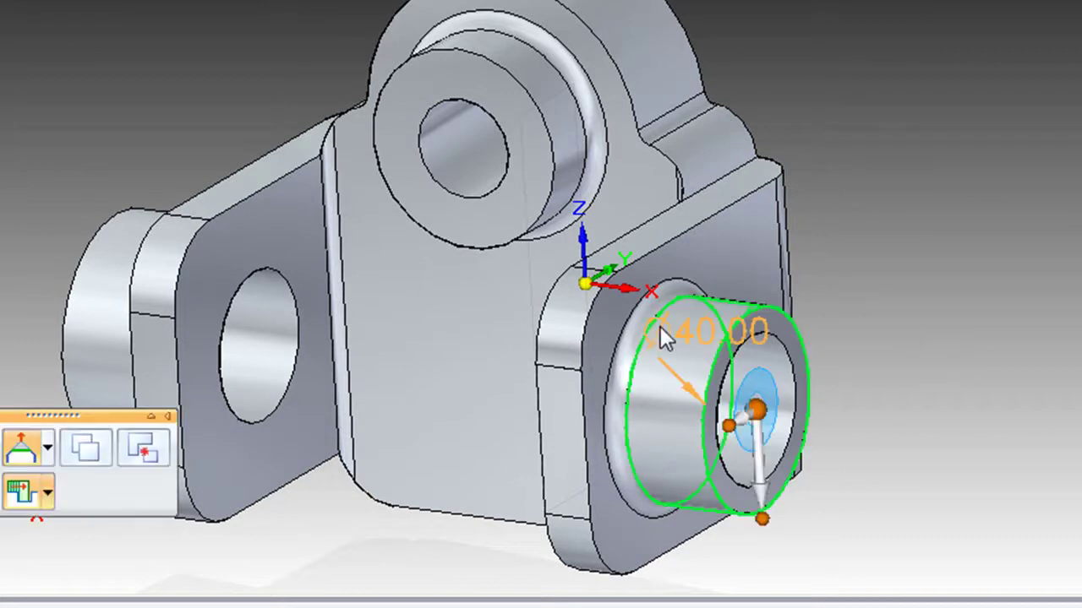
pyautogui.click(96, 325)
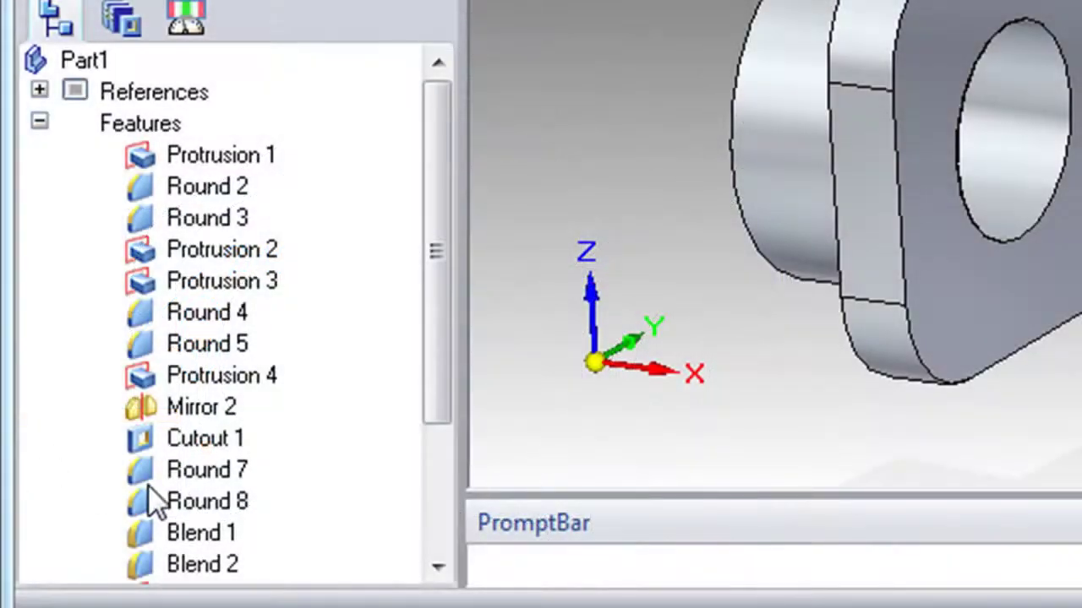
# Step: Reorder the features so Round 7 follows Round 3, Protrusion 2 follows Round 8, and Round 4 follows Blend 1
pyautogui.click(149, 485)
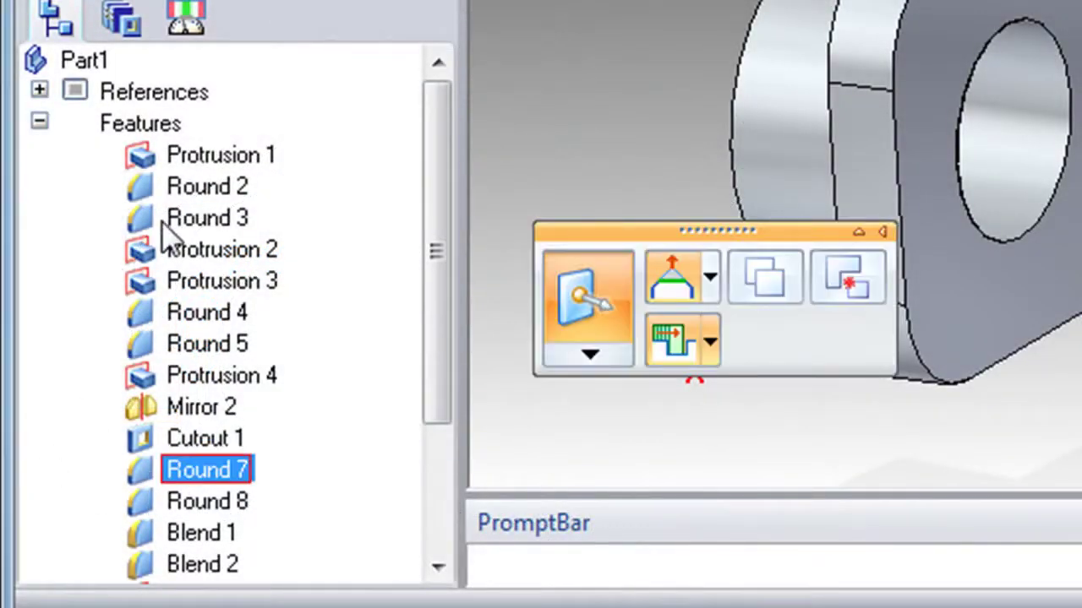
pyautogui.moveTo(161, 221); pyautogui.dragTo(161, 221)
pyautogui.moveTo(143, 280); pyautogui.dragTo(169, 509)
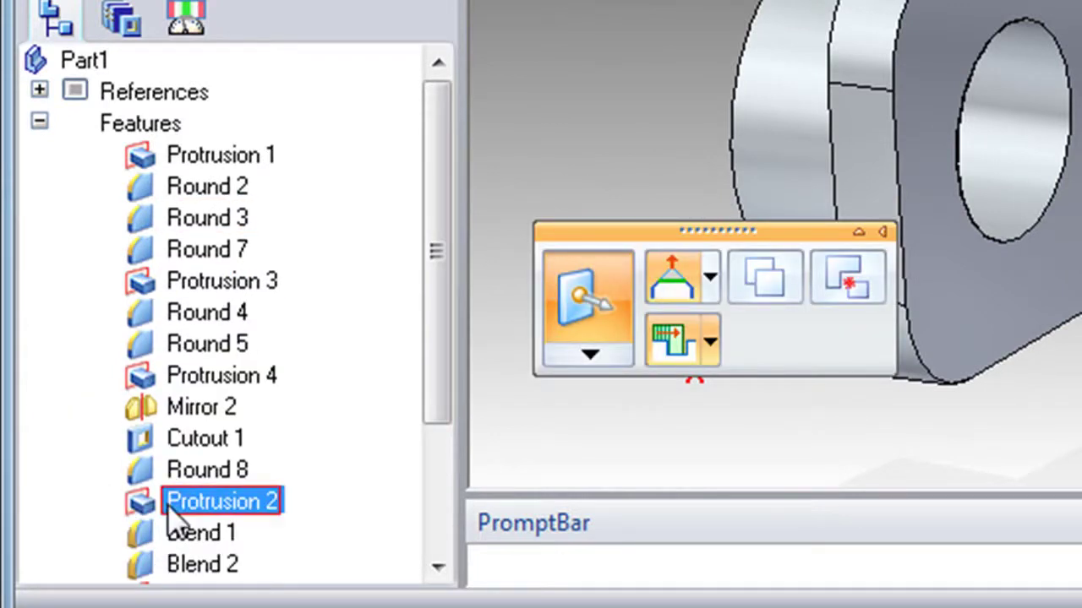
pyautogui.click(144, 536)
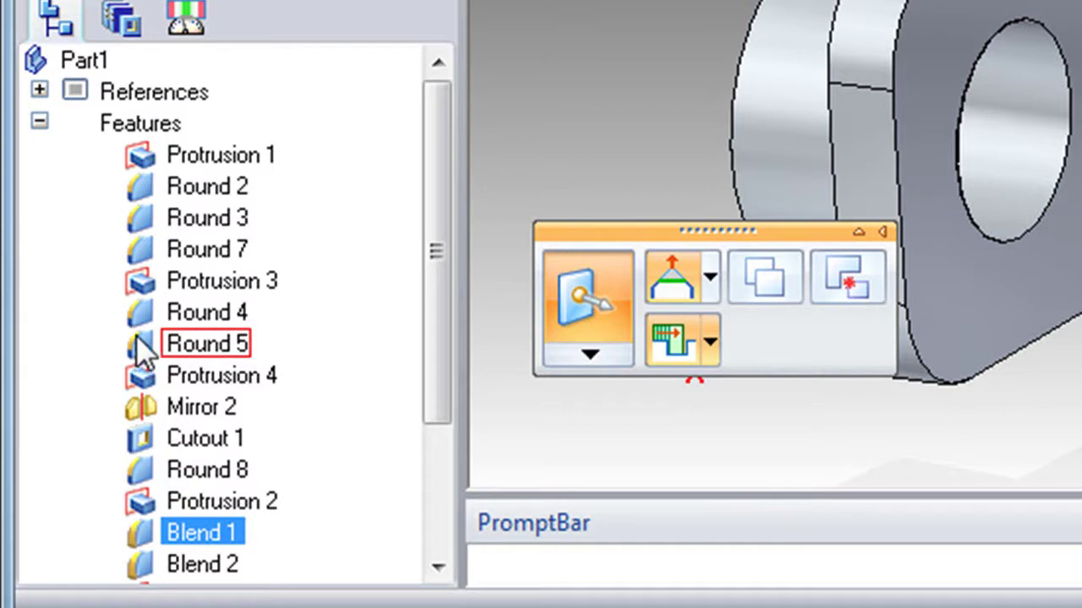
pyautogui.click(135, 312)
pyautogui.moveTo(154, 530); pyautogui.dragTo(157, 543)
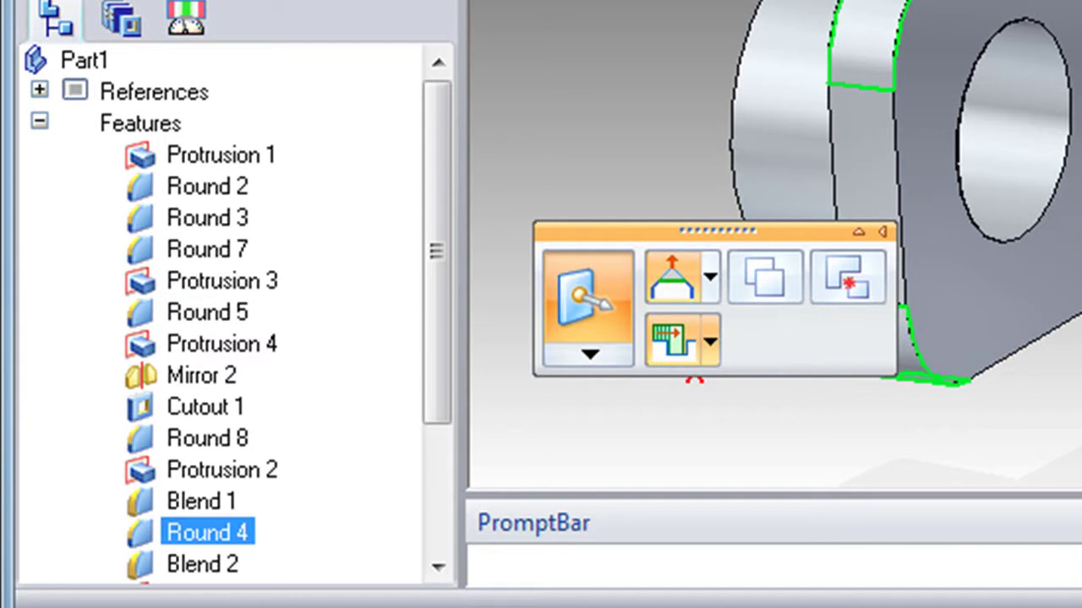
pyautogui.press('Escape')
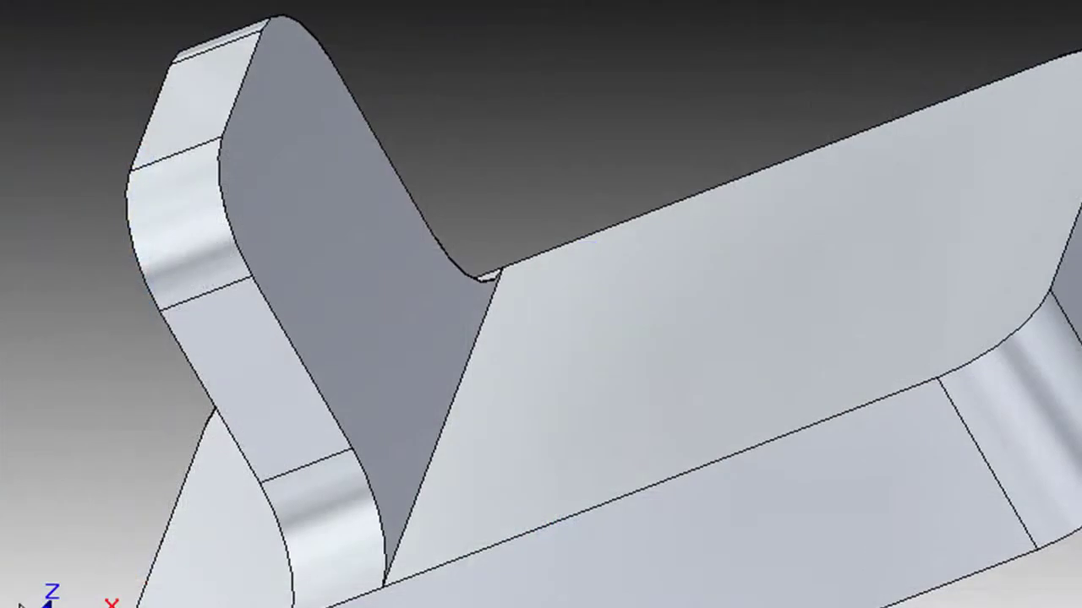
# Step: Move the whole end lug along the base plate toward its middle by about 28 mm
pyautogui.click(232, 238)
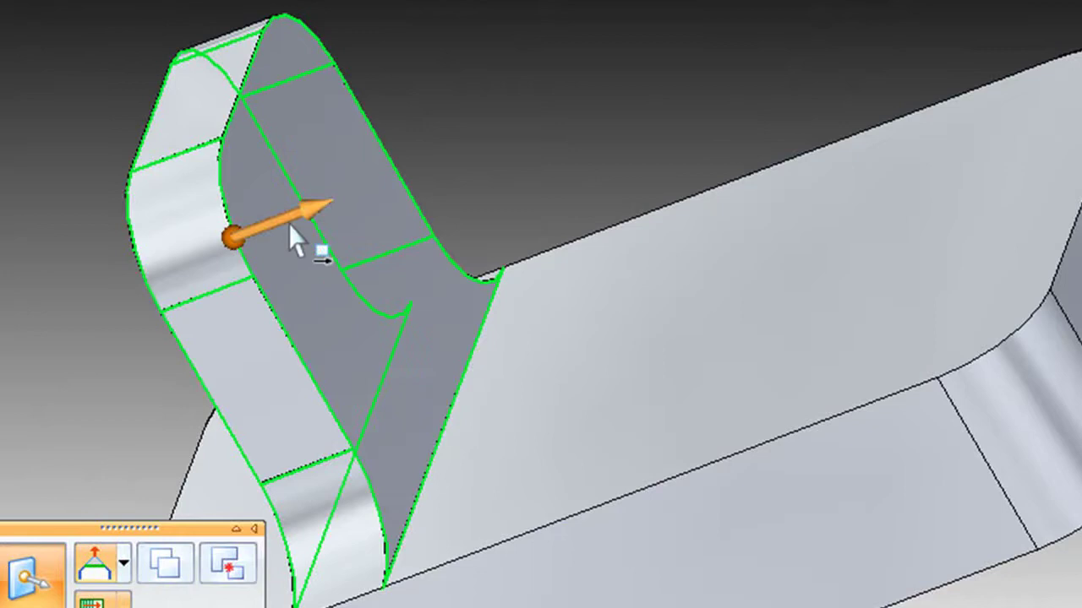
pyautogui.press('Escape')
pyautogui.click(234, 239)
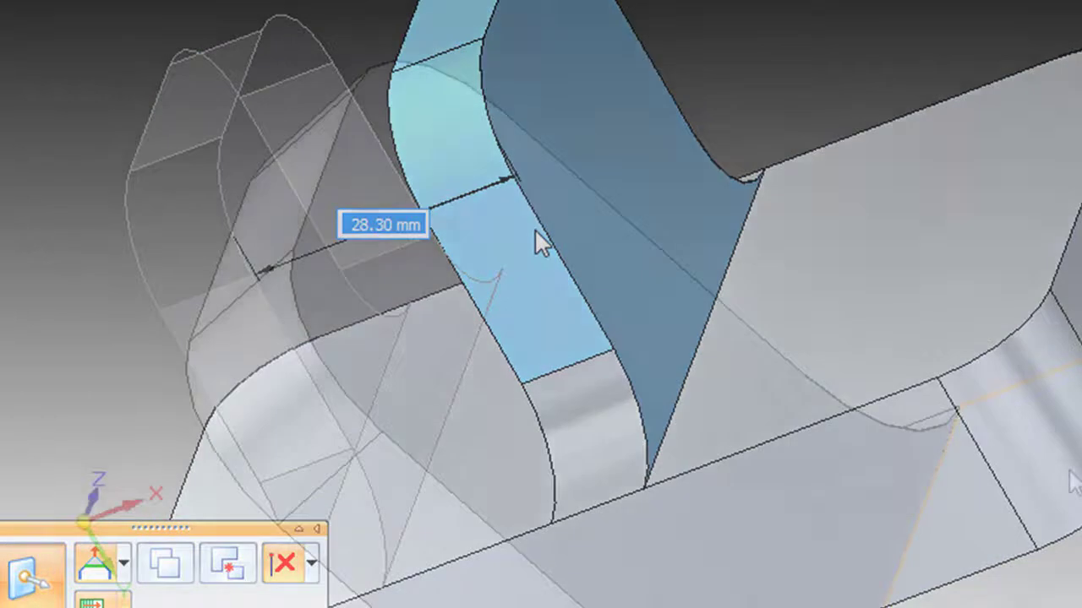
pyautogui.click(535, 233)
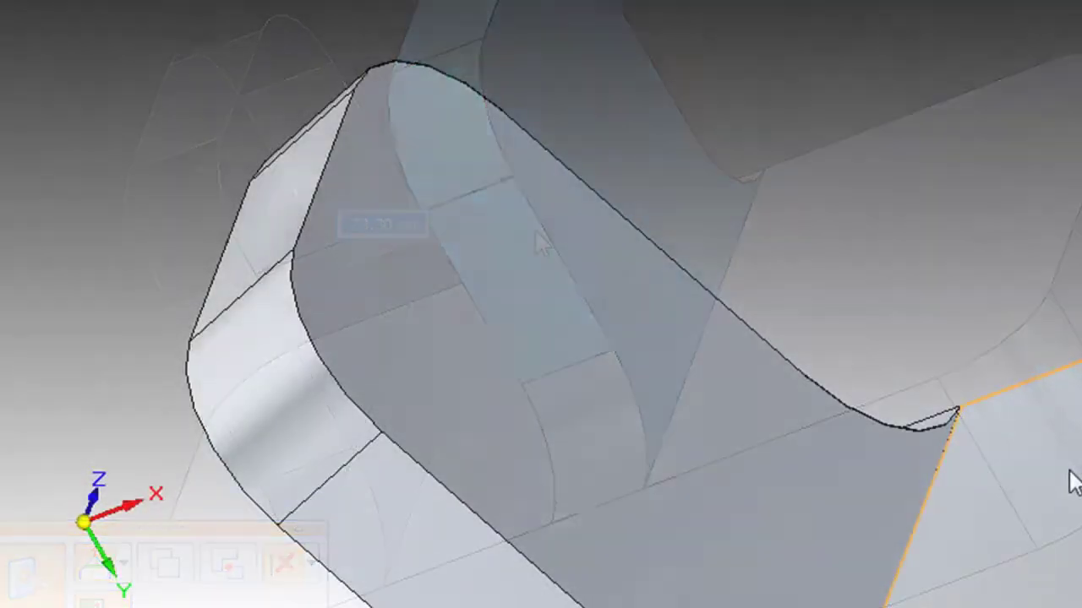
# Step: Select the end lug's flat inner face and reposition the steering wheel onto the face's upper edge
pyautogui.click(407, 213)
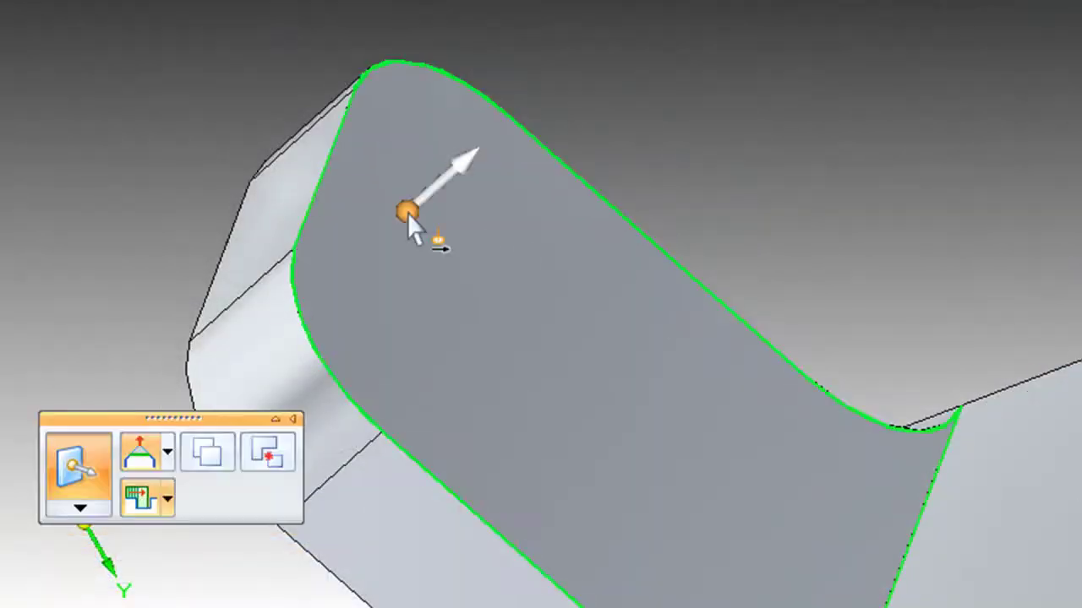
pyautogui.click(408, 215)
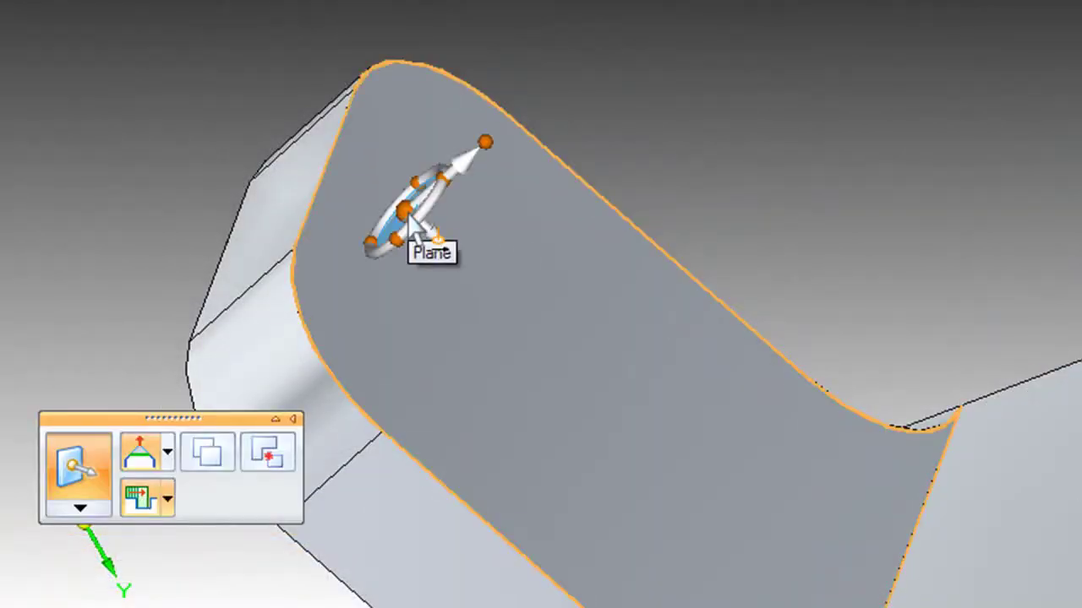
pyautogui.moveTo(420, 218); pyautogui.dragTo(331, 166)
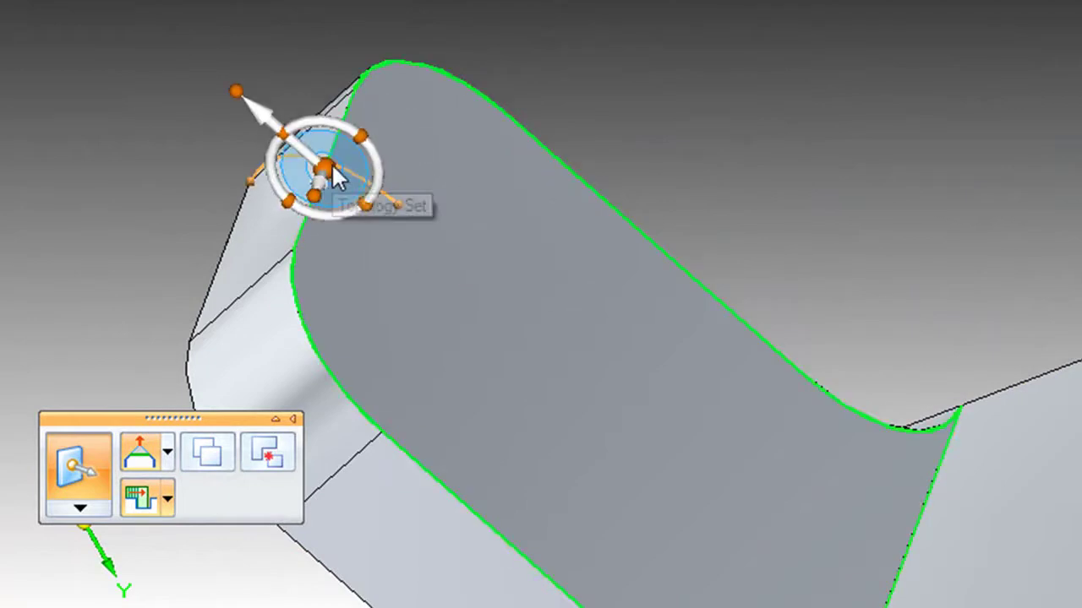
pyautogui.rightClick(343, 146)
pyautogui.click(343, 145)
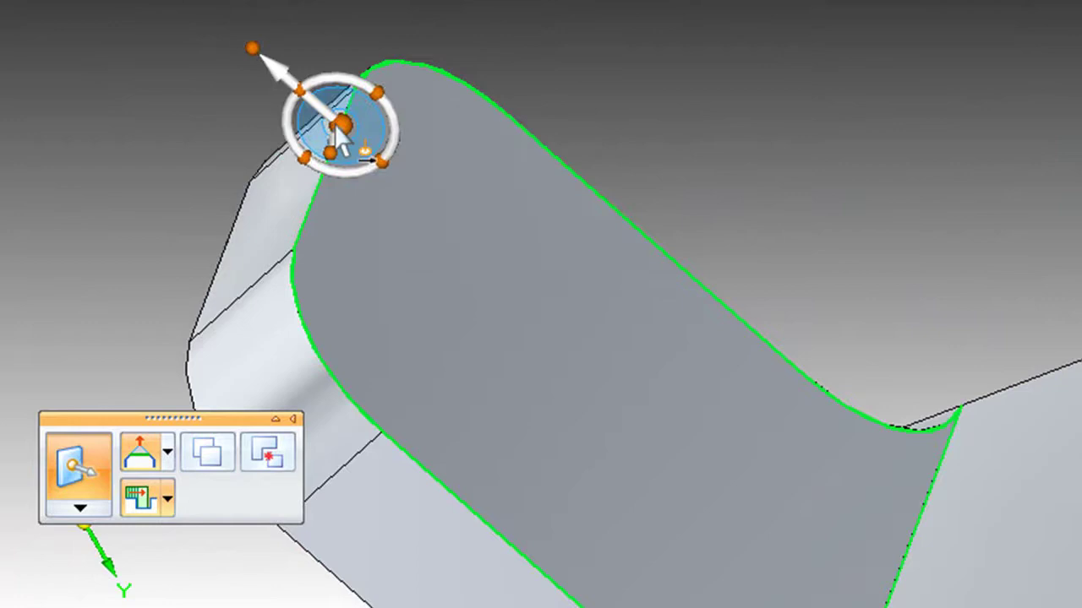
pyautogui.press('Escape')
# Step: Extrude the rectangular rib sketch between the end lug and the central boss 15 mm, and rotate the rib by -20°
pyautogui.click(437, 204)
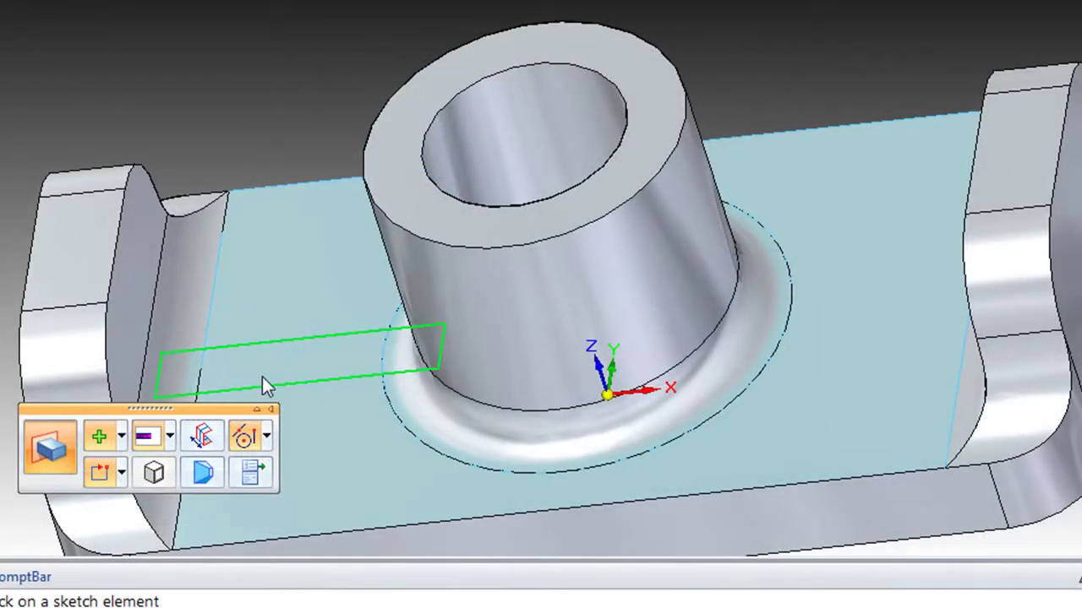
pyautogui.rightClick(147, 299)
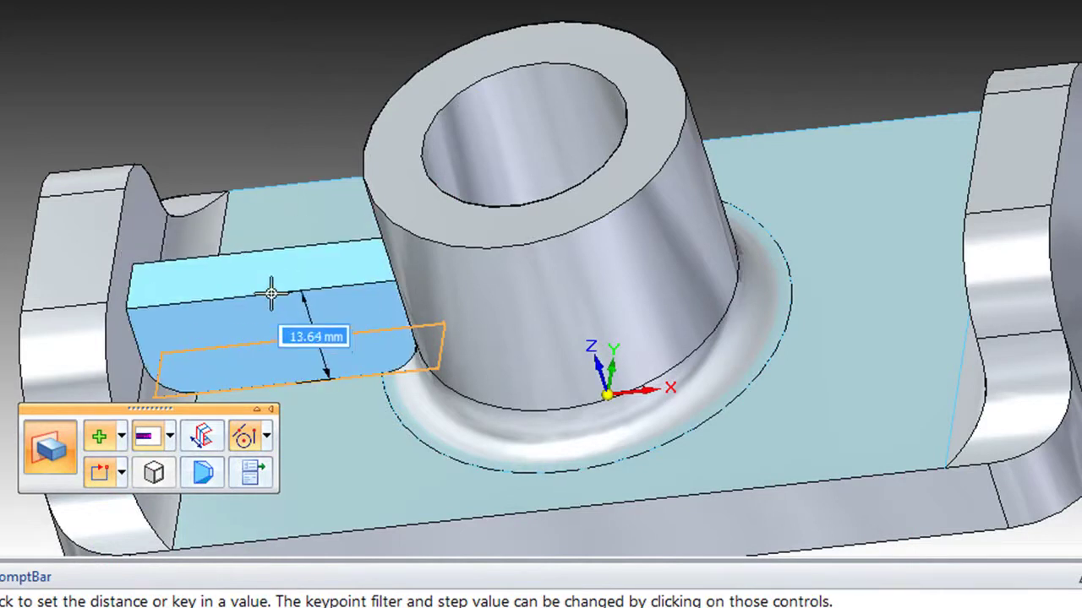
pyautogui.write('15')
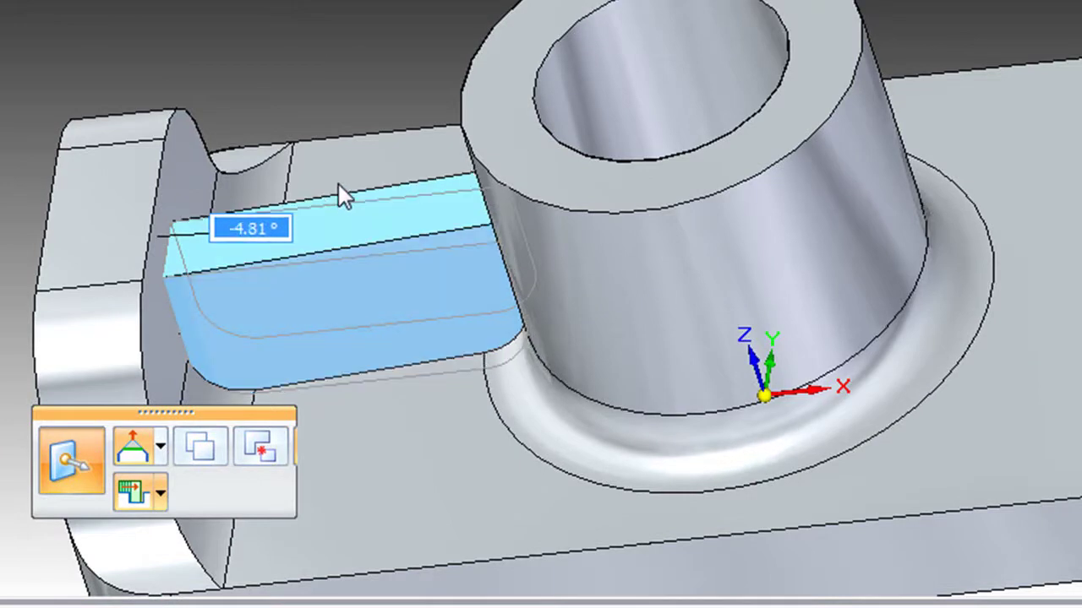
pyautogui.write('-20')
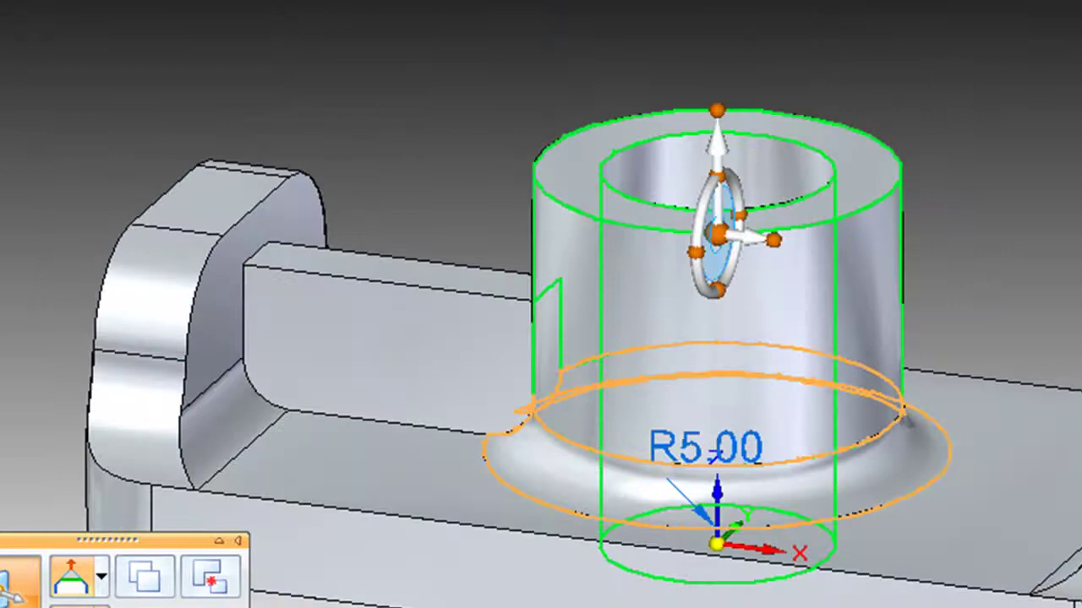
# Step: Move the central boss with its bore and base fillet along the X direction, away from the ribbed lug, by about 15 mm
pyautogui.click(727, 239)
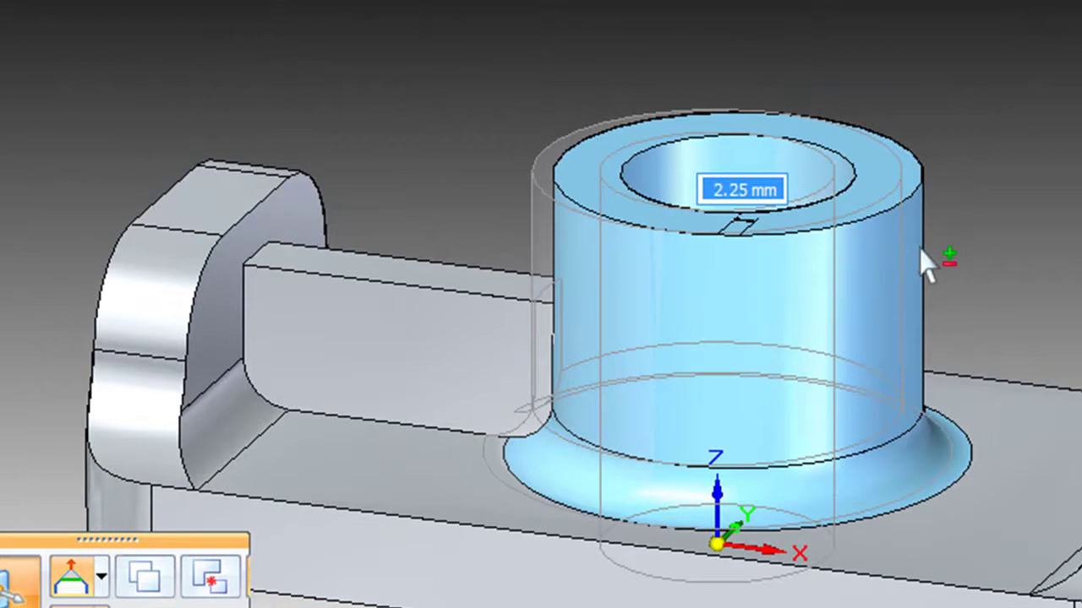
pyautogui.click(938, 250)
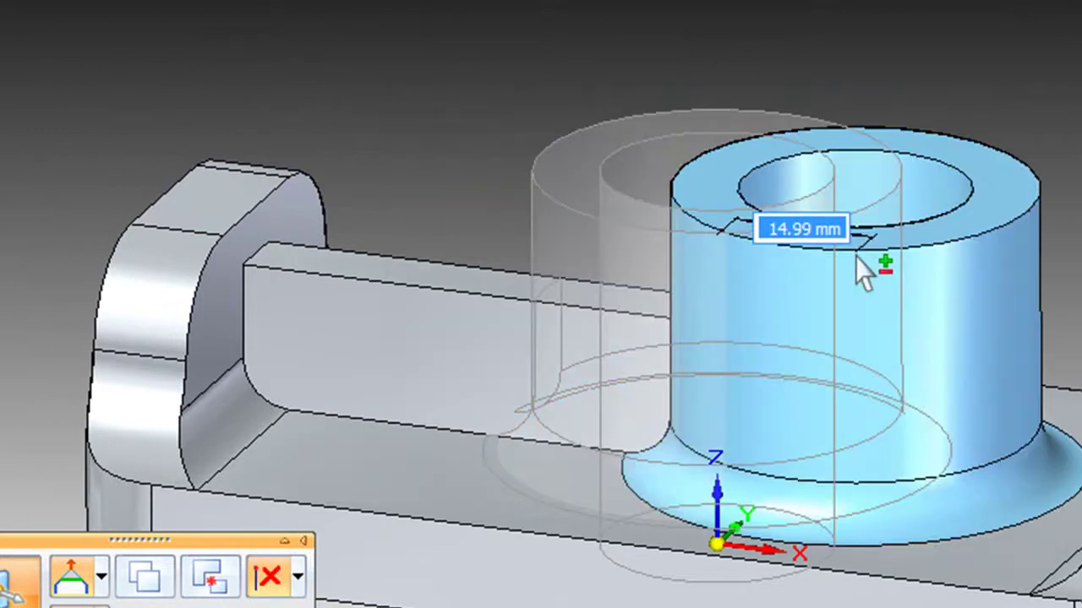
pyautogui.click(855, 256)
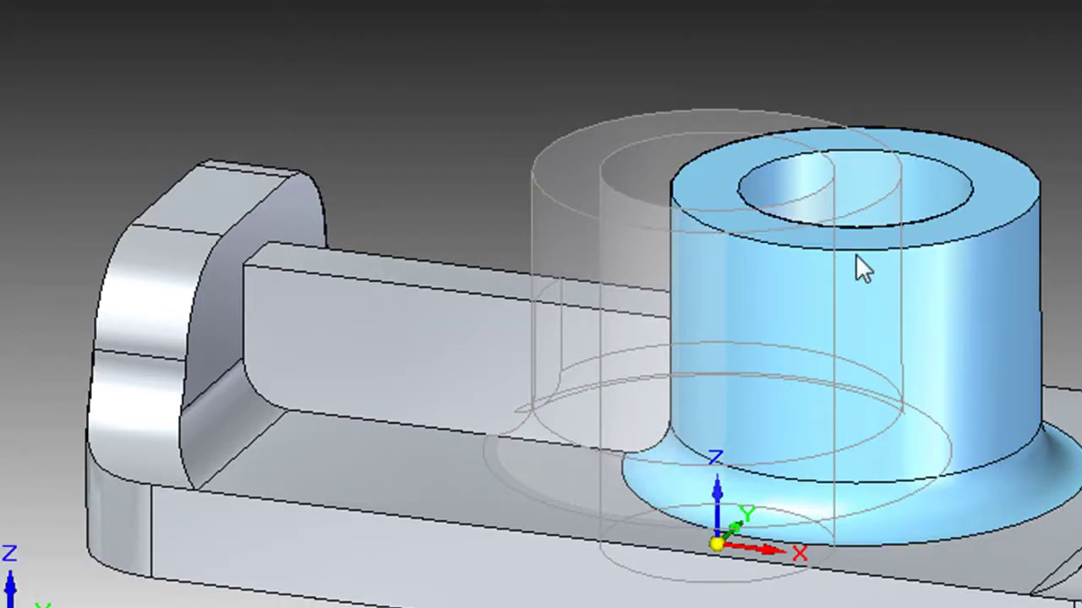
pyautogui.click(855, 256)
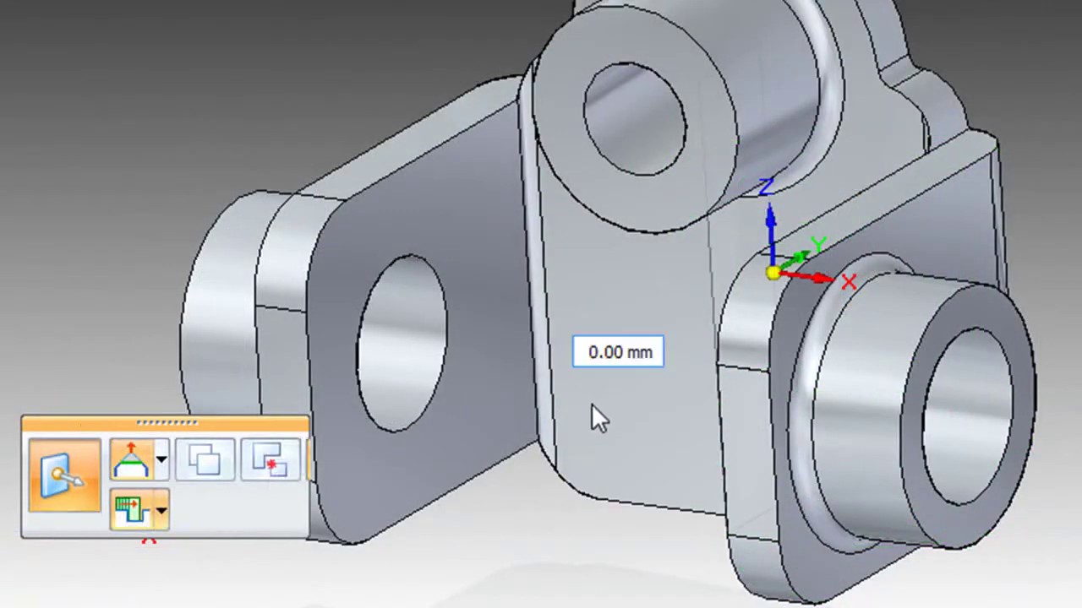
# Step: Move the flat plate face around the middle boss outward by 15 mm, then clear the selection
pyautogui.click(592, 403)
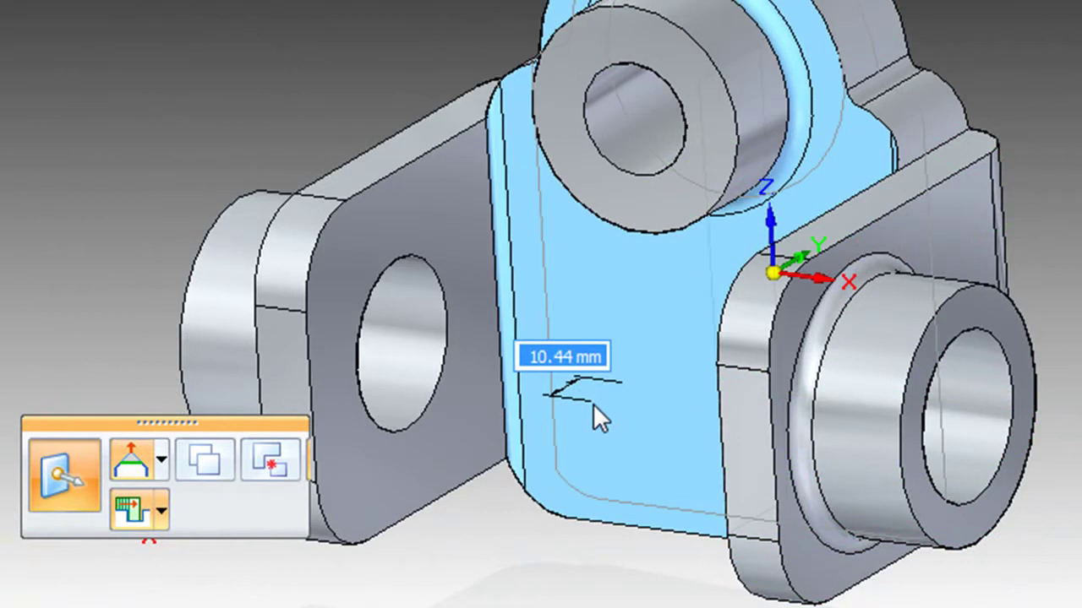
pyautogui.write('10.05')
pyautogui.press('Return')
pyautogui.write('15')
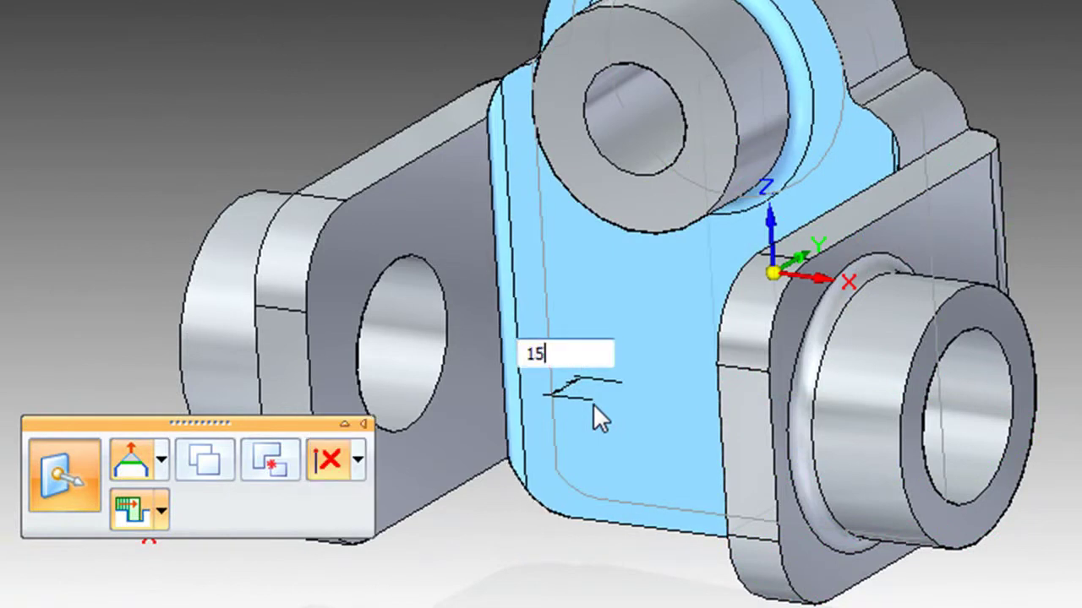
pyautogui.press('Return')
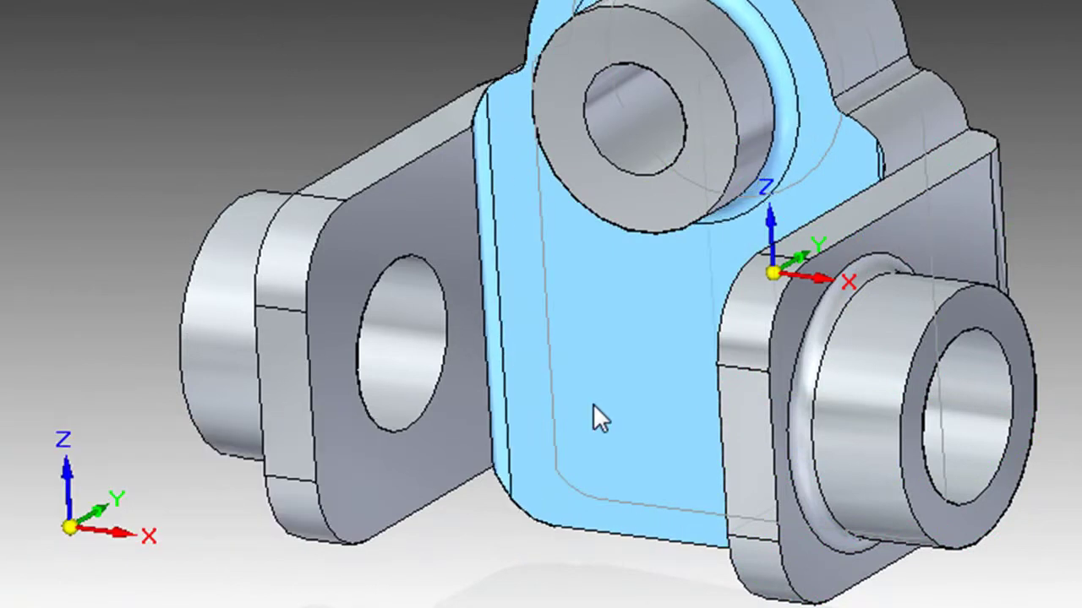
pyautogui.click(593, 404)
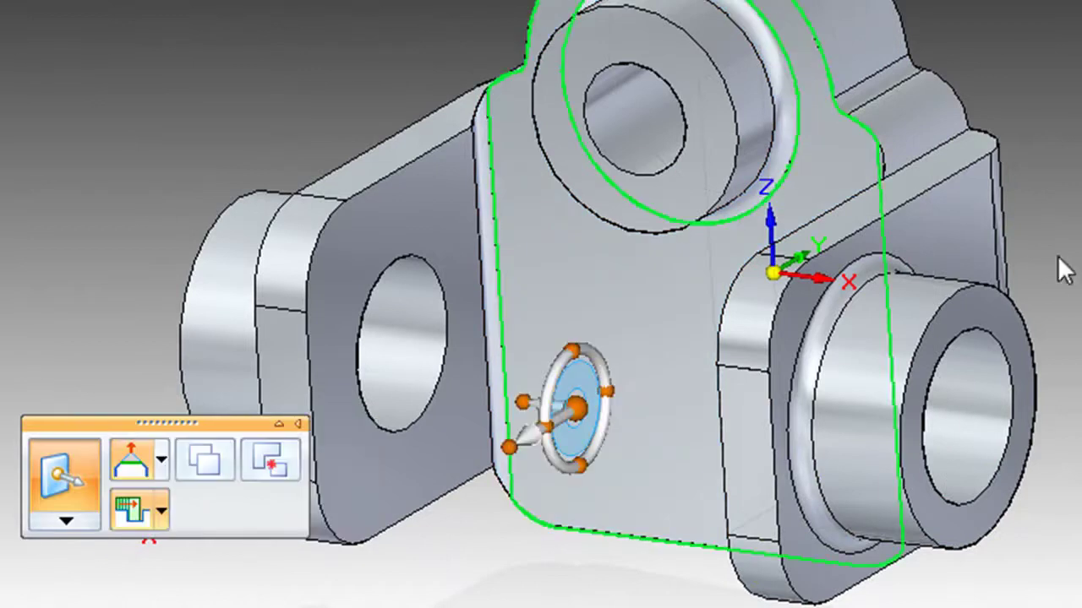
pyautogui.press('Escape')
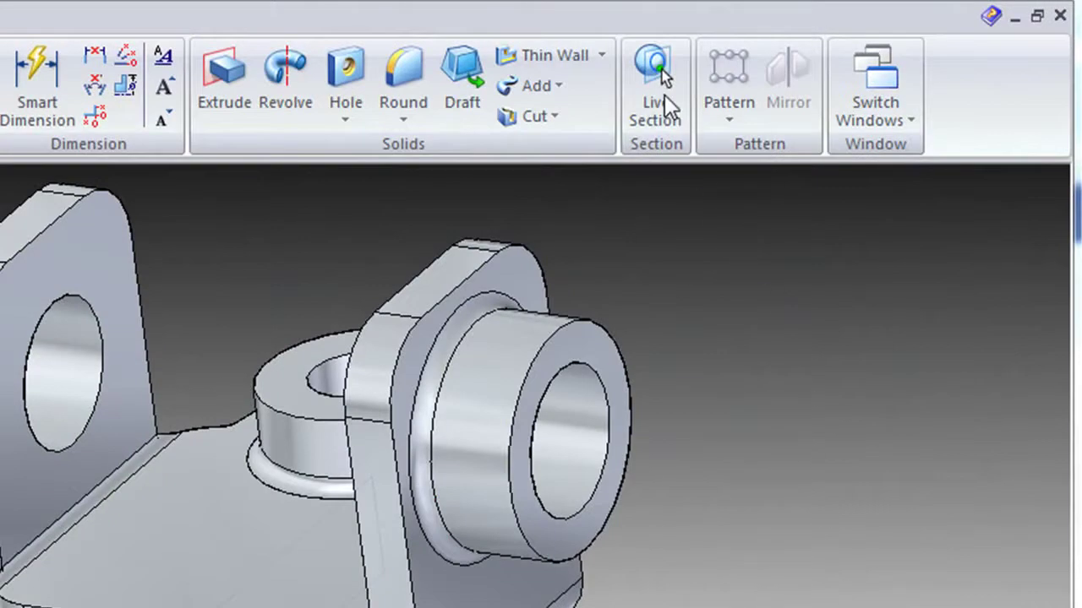
# Step: Create a live section from the plate's front end face and move its plane inward through the side boss
pyautogui.click(663, 94)
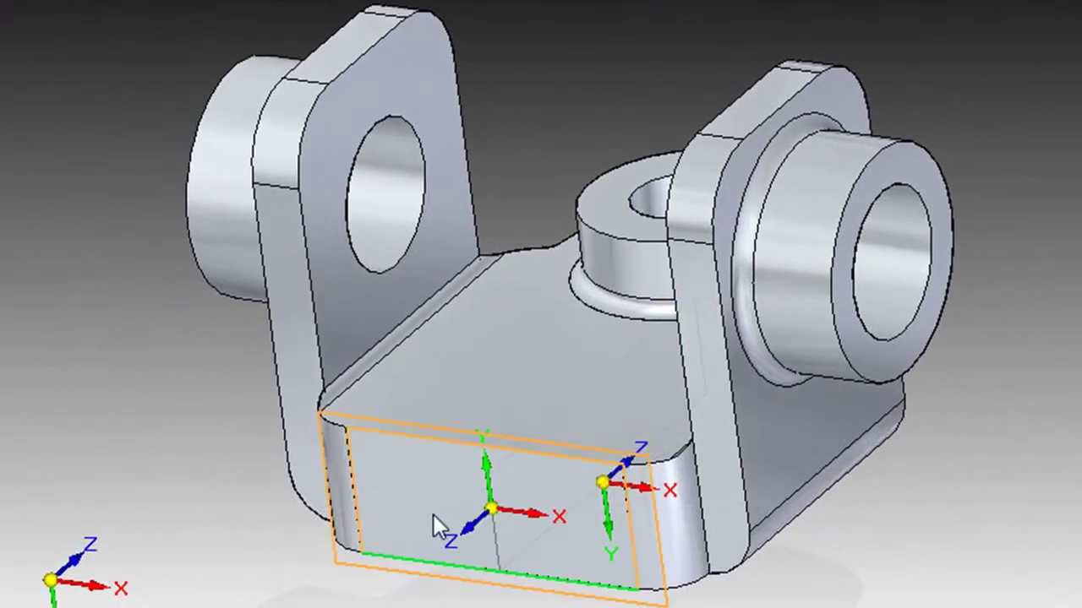
pyautogui.click(348, 563)
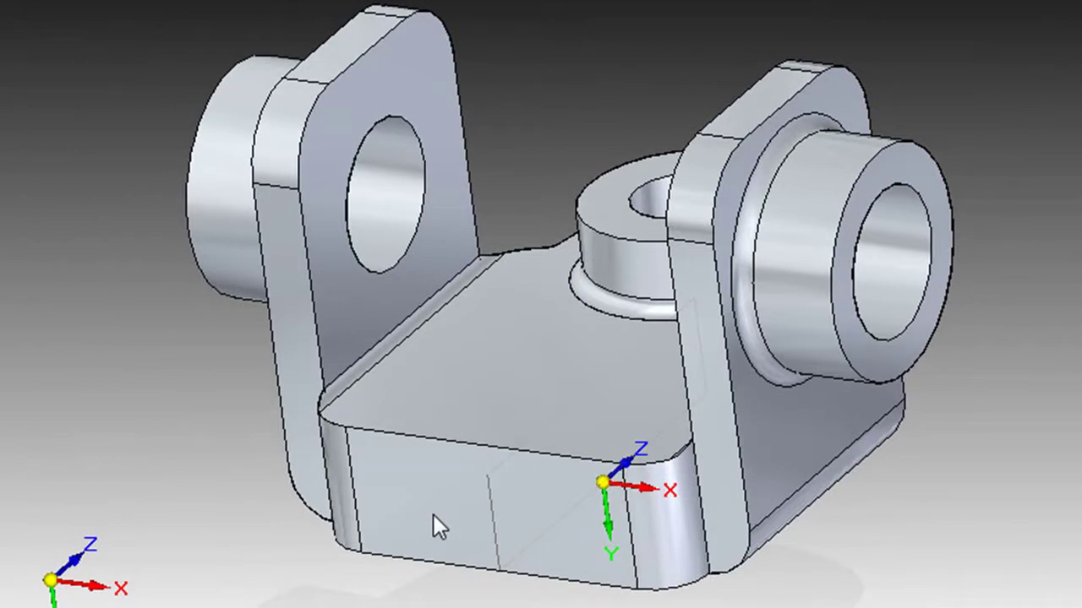
pyautogui.click(434, 516)
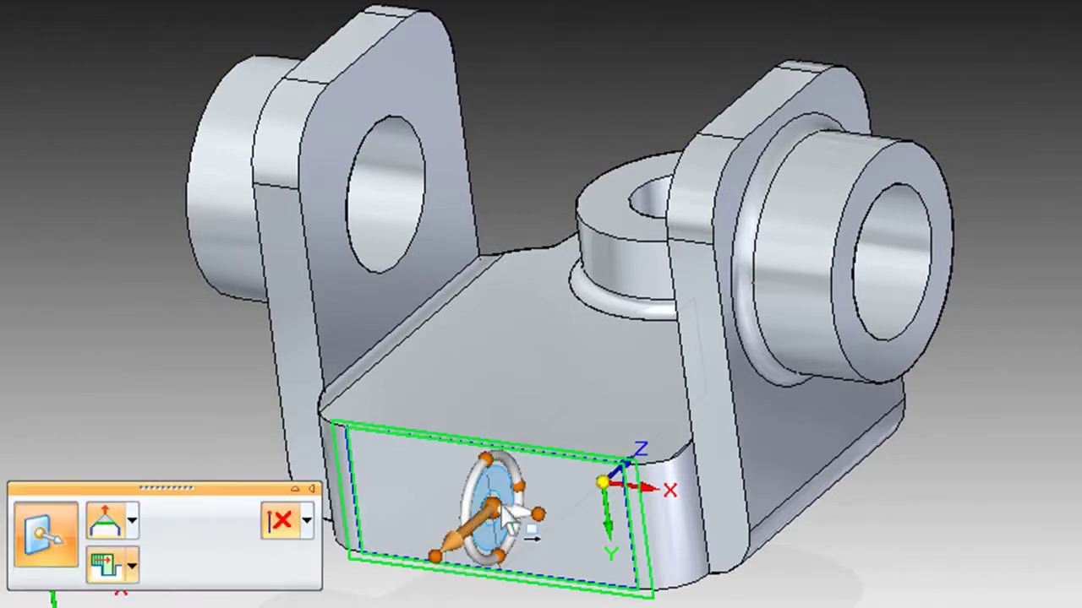
pyautogui.press('Escape')
pyautogui.click(563, 431)
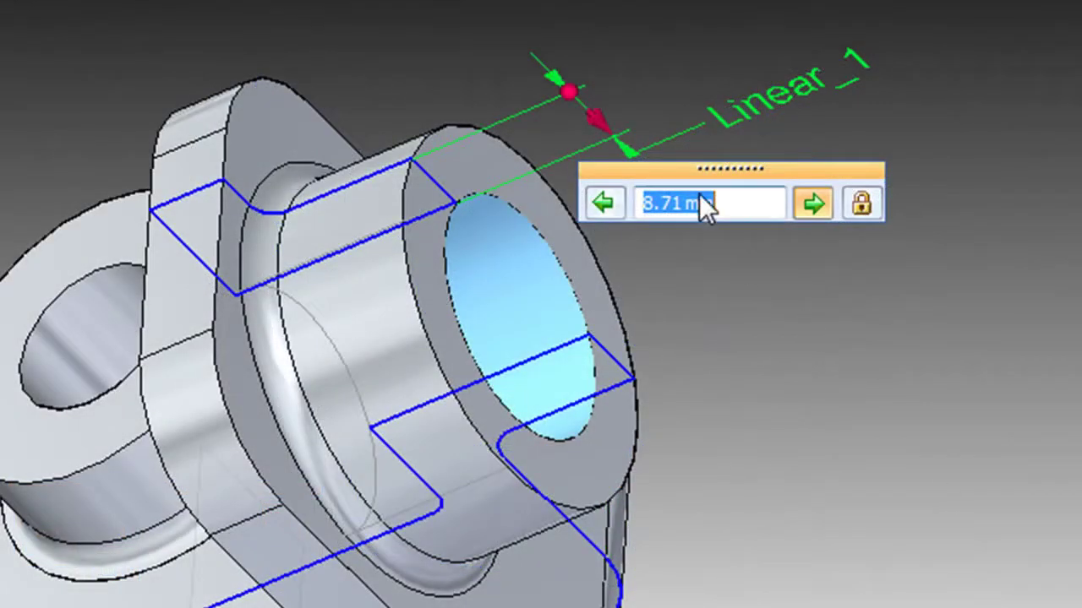
# Step: Set the side boss's wall thickness dimension on the live section to 12 mm
pyautogui.click(740, 213)
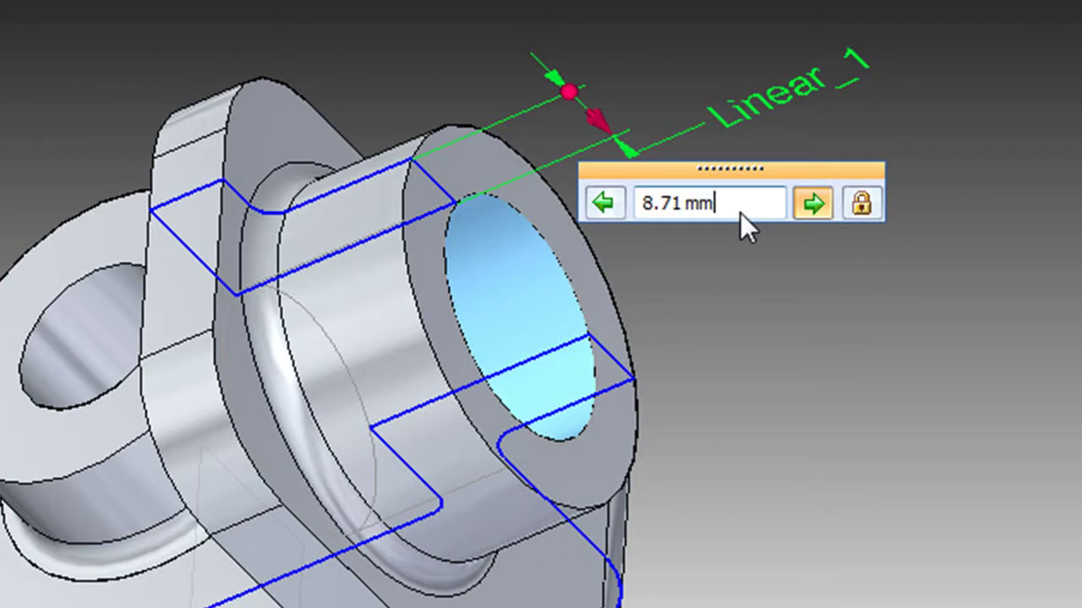
pyautogui.moveTo(644, 209); pyautogui.dragTo(625, 209)
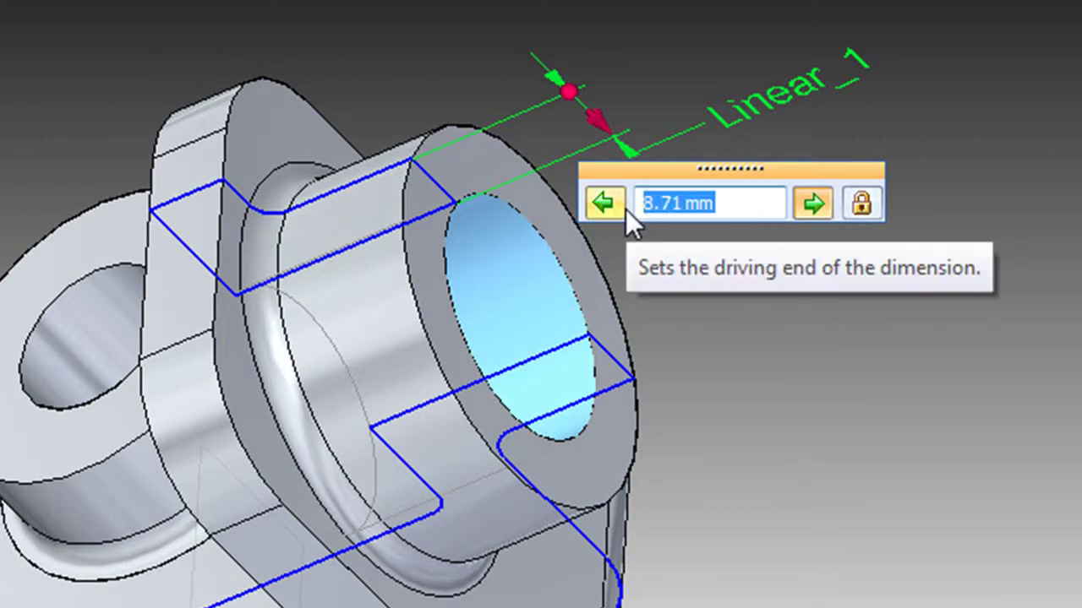
pyautogui.write('12')
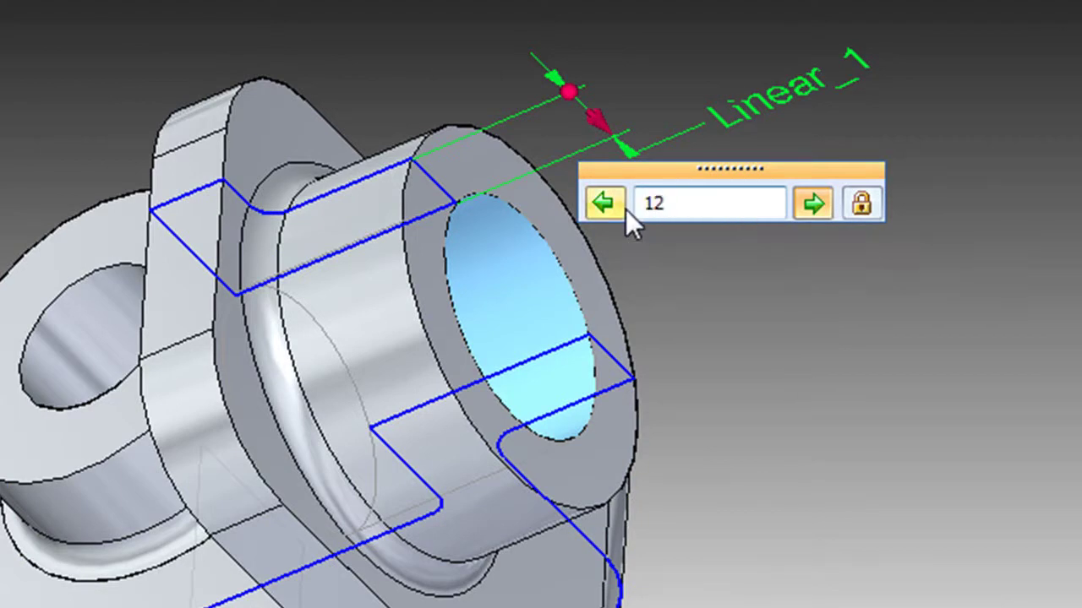
pyautogui.press('Return')
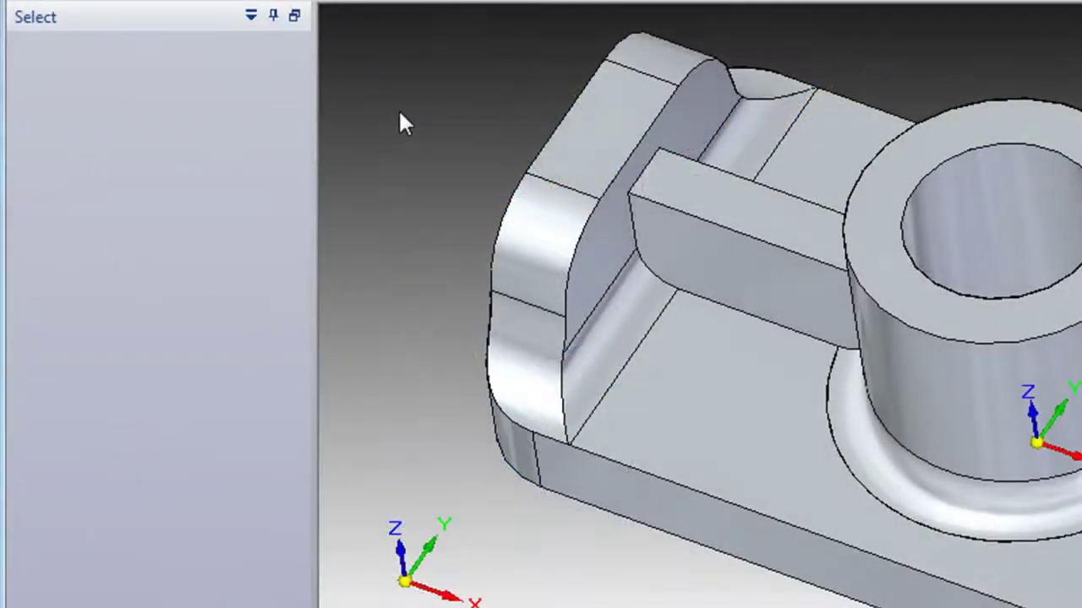
# Step: Move the ribbed lug's inner face toward the central boss by about 11 mm with the symmetry rules active
pyautogui.click(588, 261)
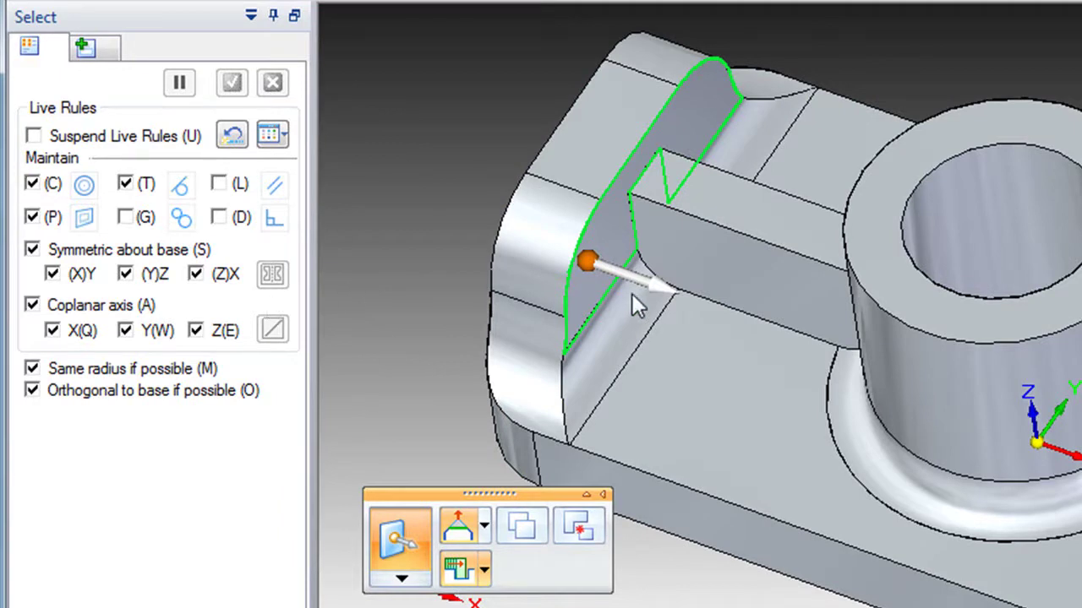
pyautogui.click(599, 265)
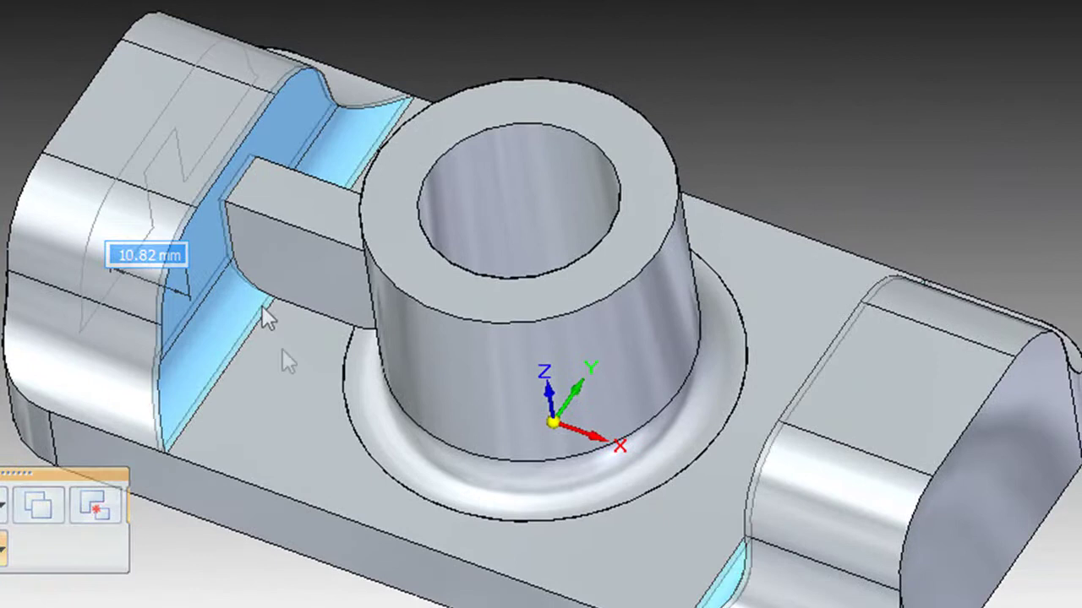
pyautogui.click(283, 349)
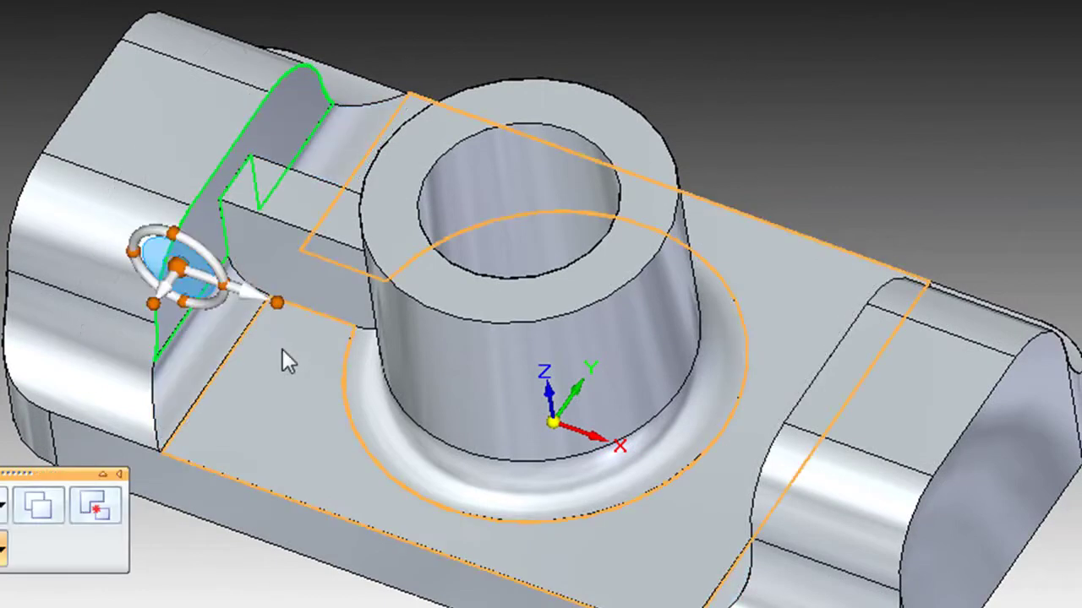